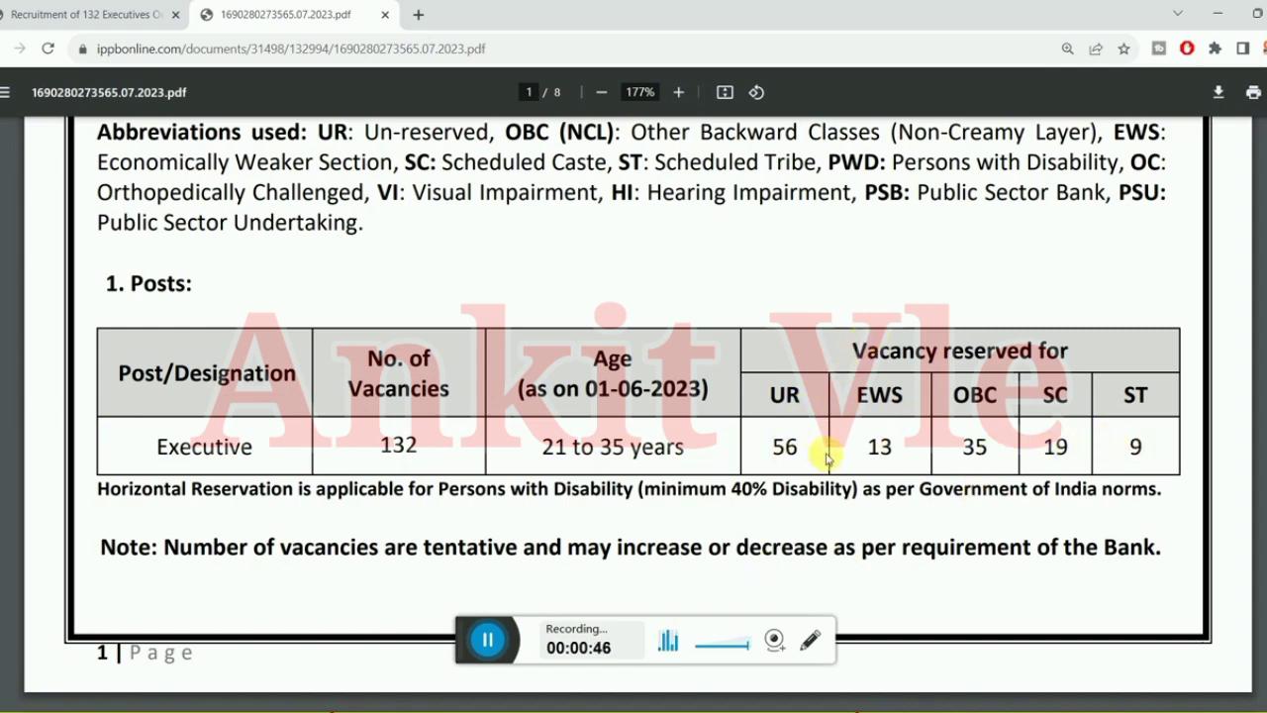
Step: Review the recruitment notification's state-wise vacancies, eligibility criteria, contract period, selection process, pay, job location and application fee sections
scroll(827, 457, down, 7)
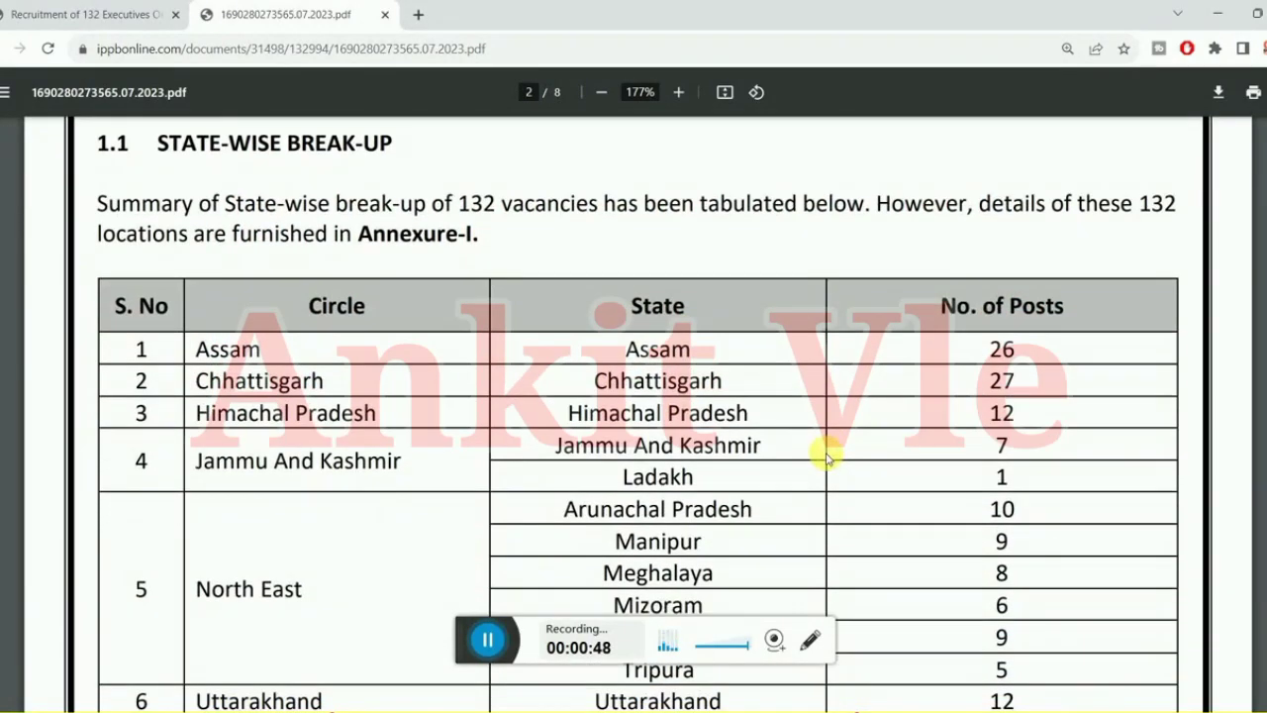
scroll(828, 456, down, 5)
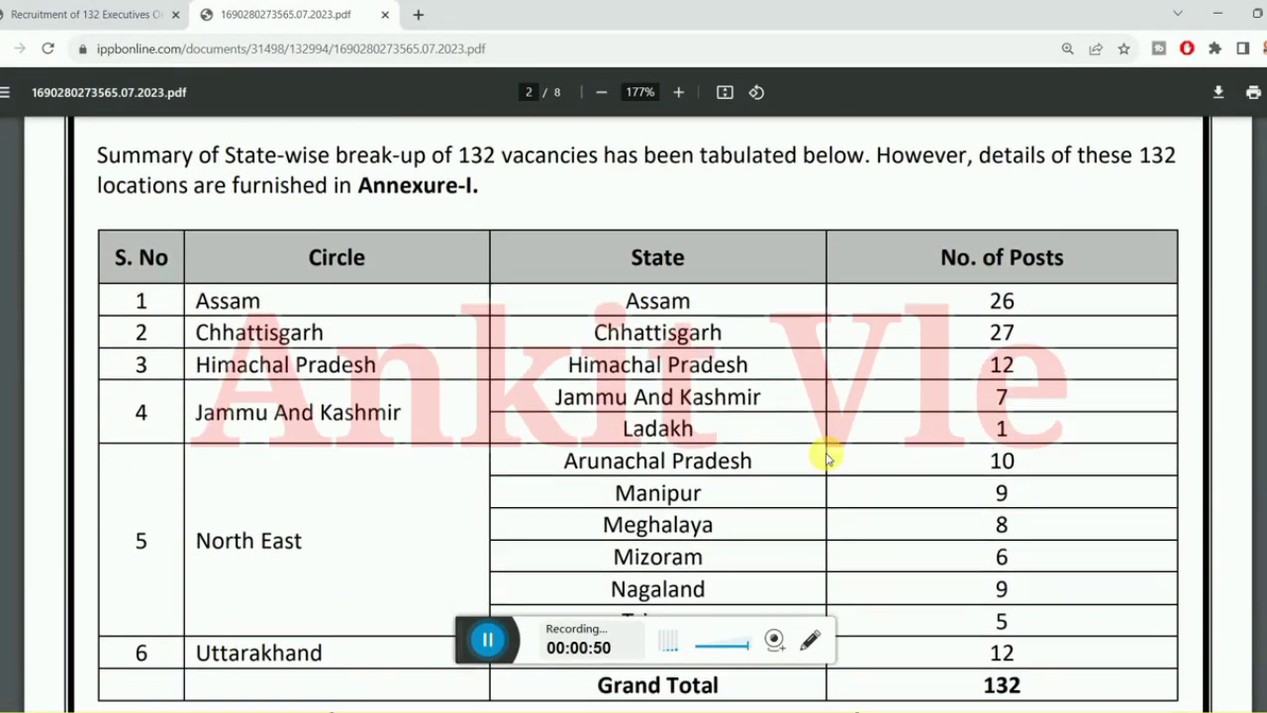
scroll(827, 457, down, 3)
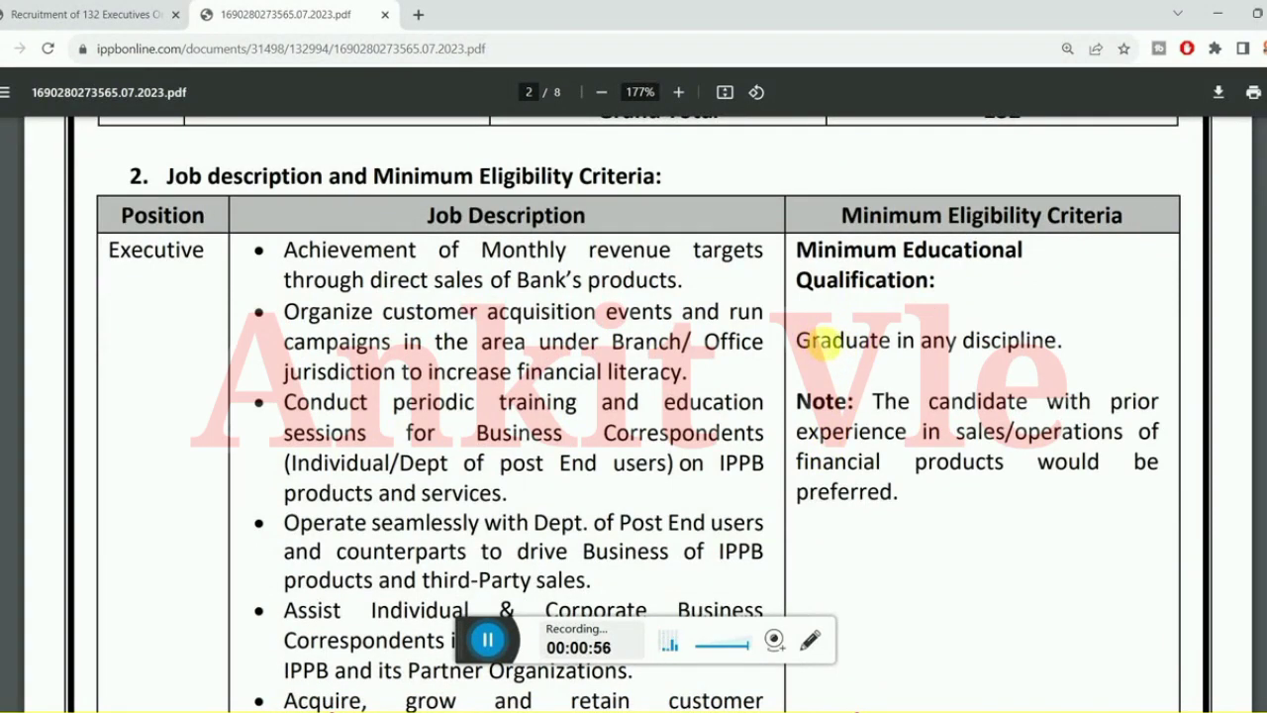
scroll(927, 445, down, 3)
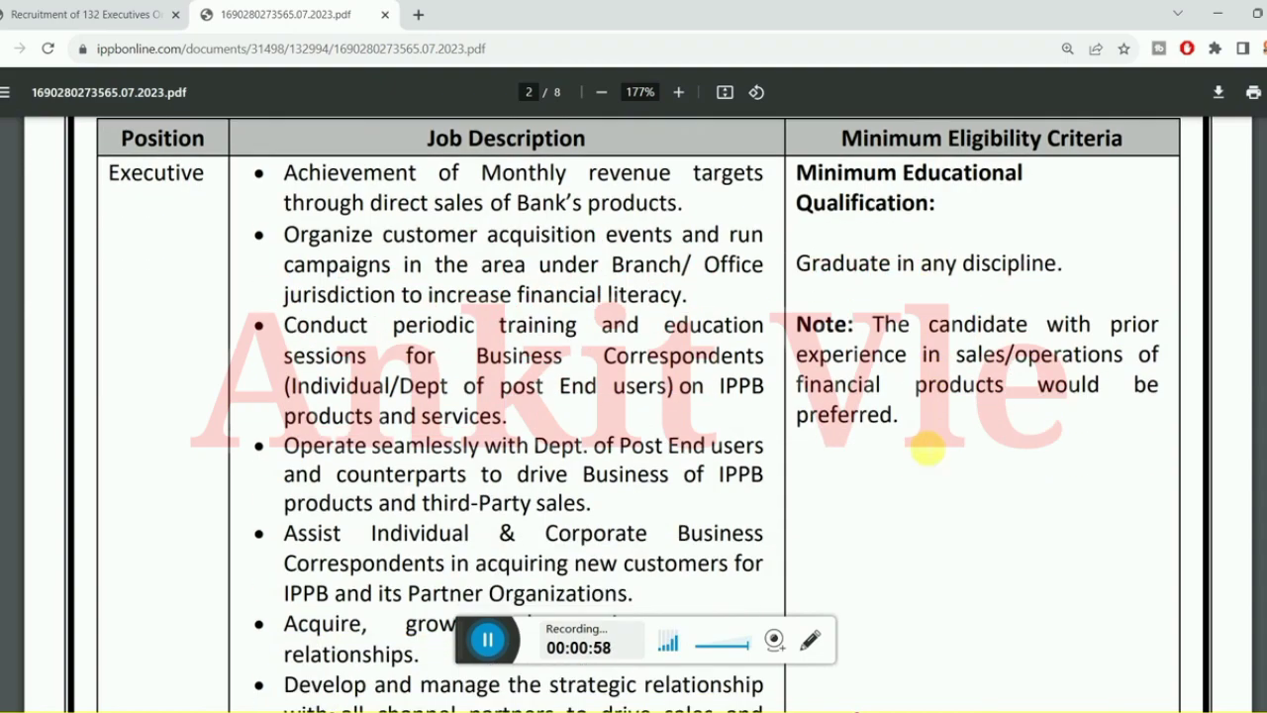
scroll(927, 449, down, 8)
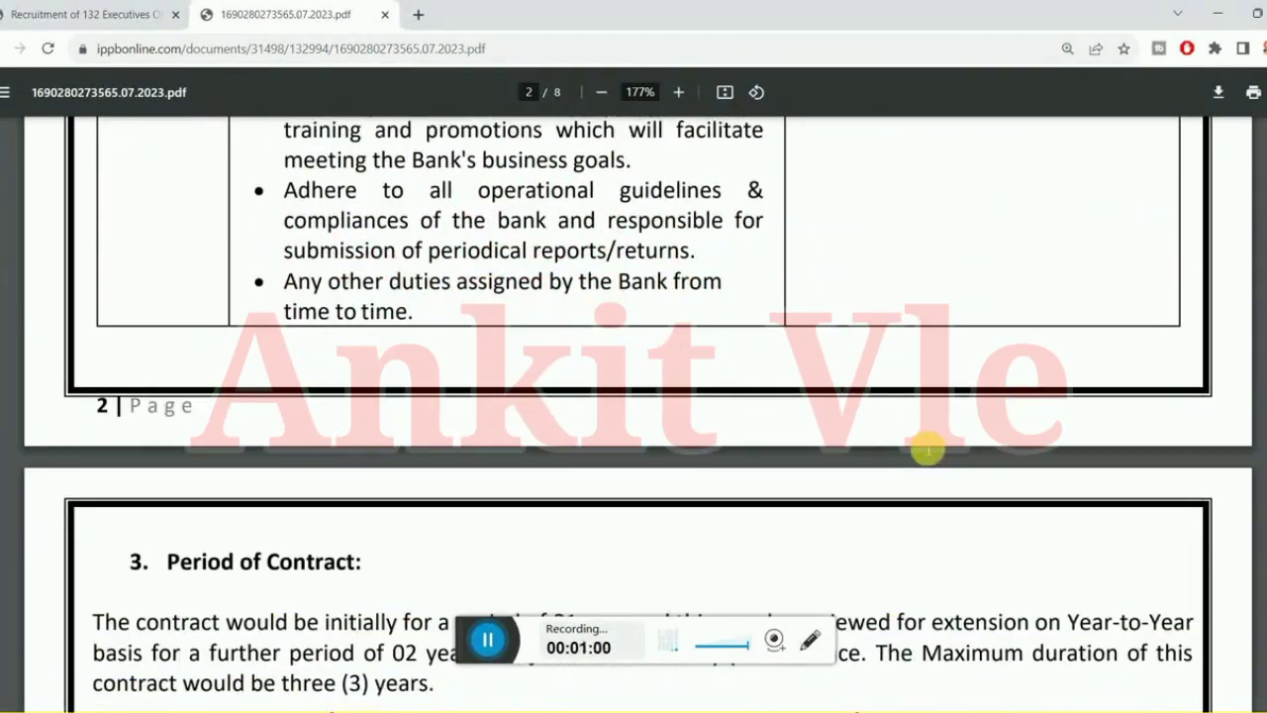
scroll(928, 447, down, 3)
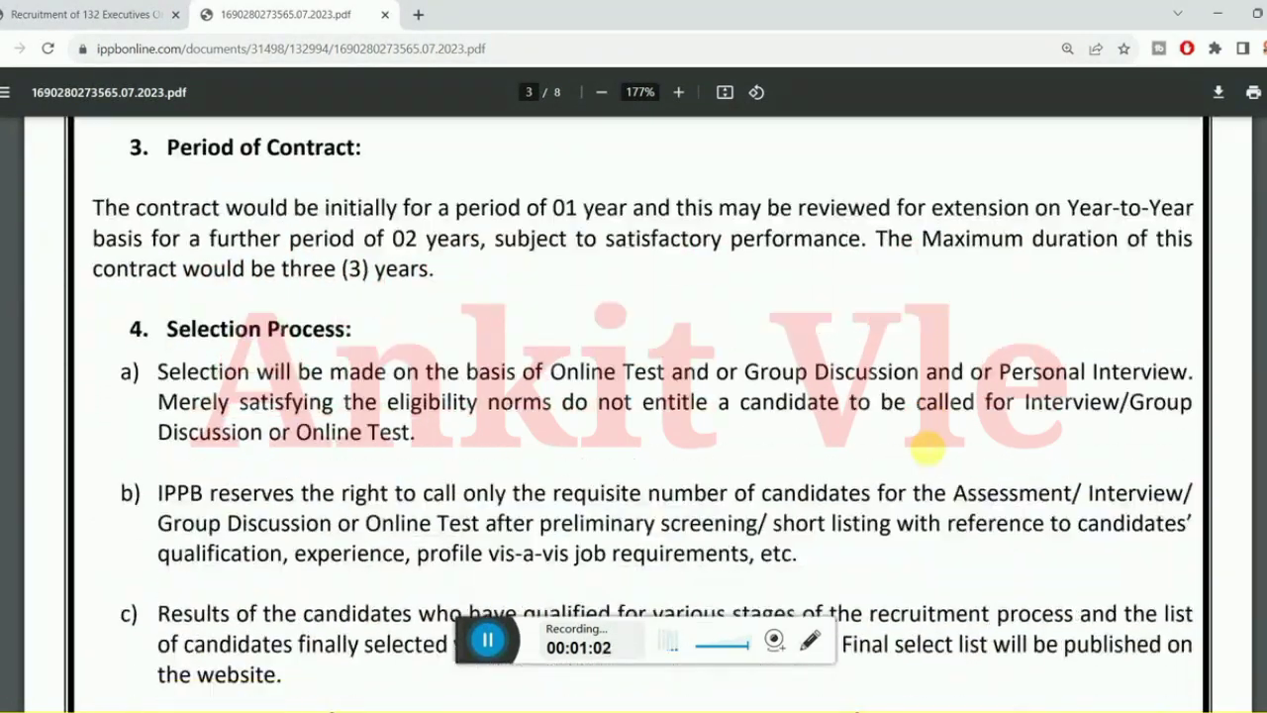
scroll(928, 450, down, 7)
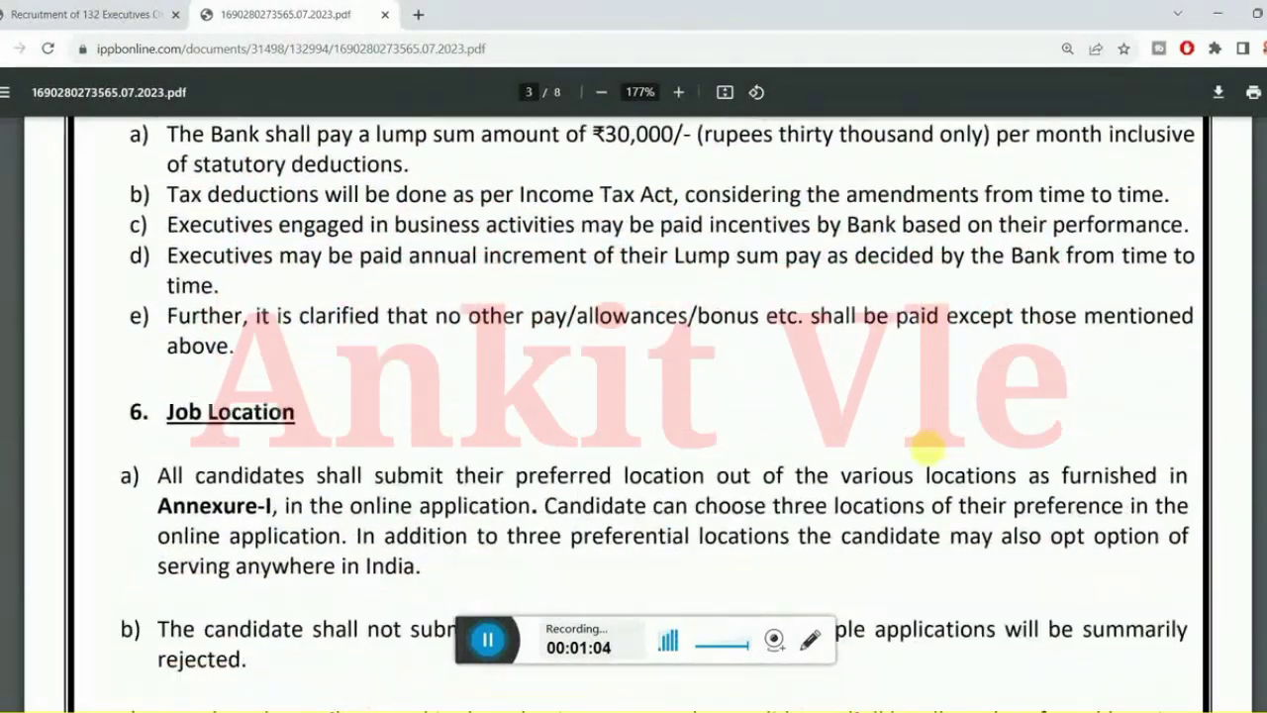
scroll(928, 448, down, 10)
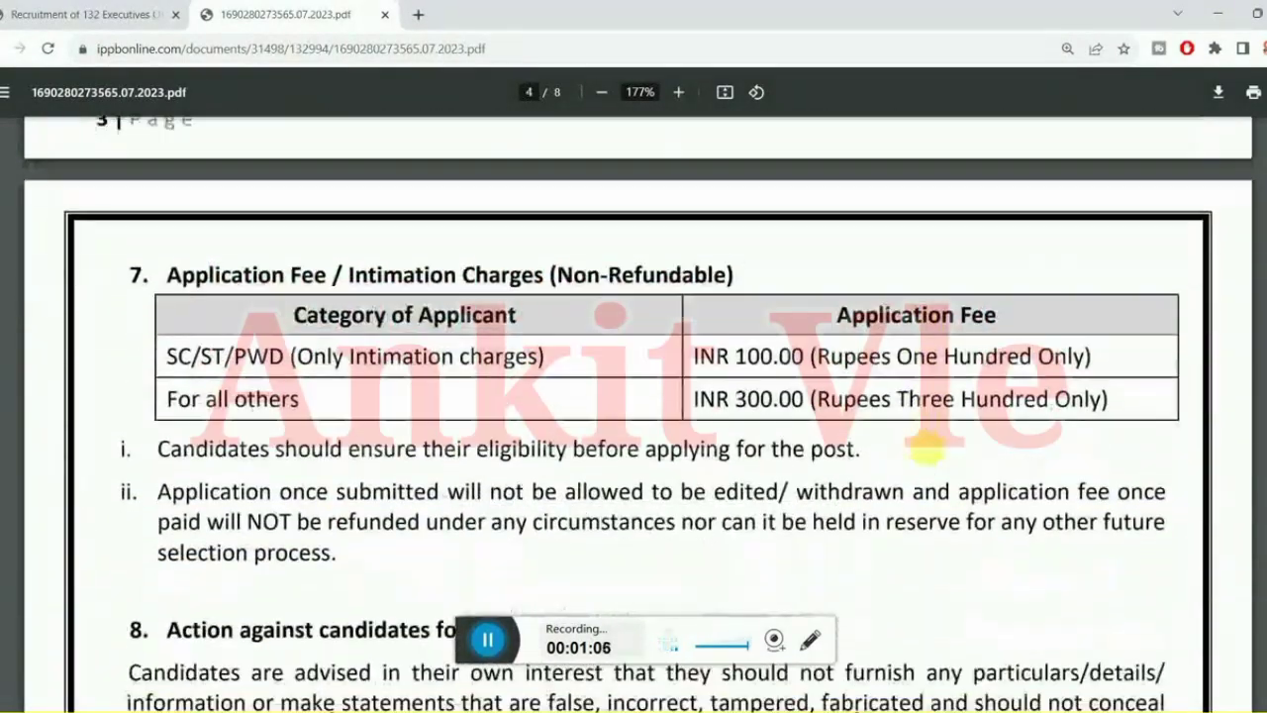
scroll(928, 450, down, 1)
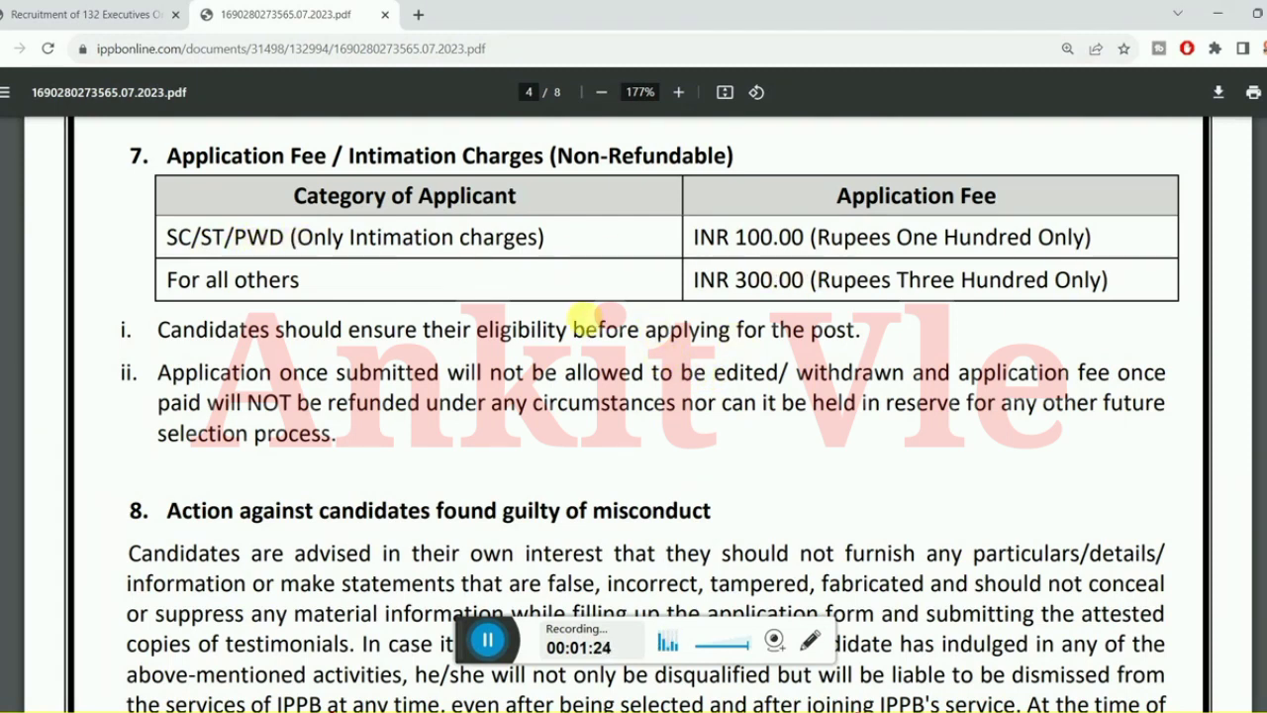
Step: Start a new candidate registration on the Recruitment of 132 Executives page and look over the Basic Info form
click(81, 7)
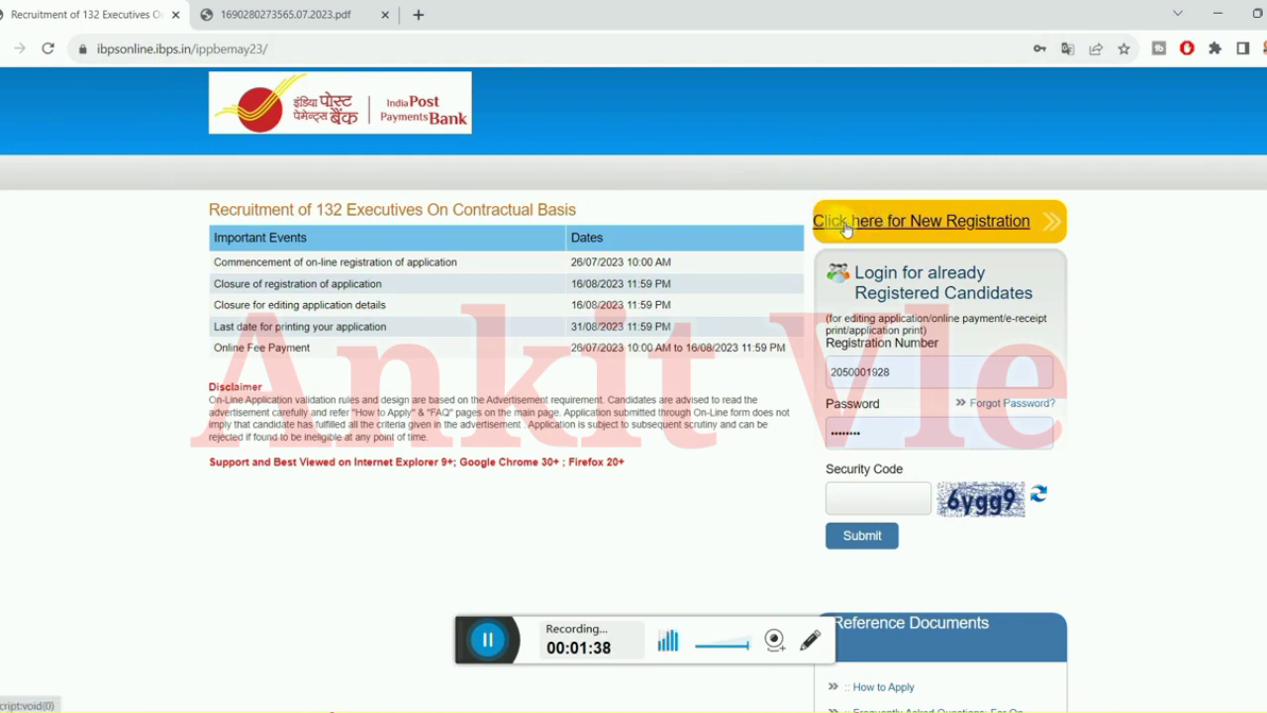
click(891, 222)
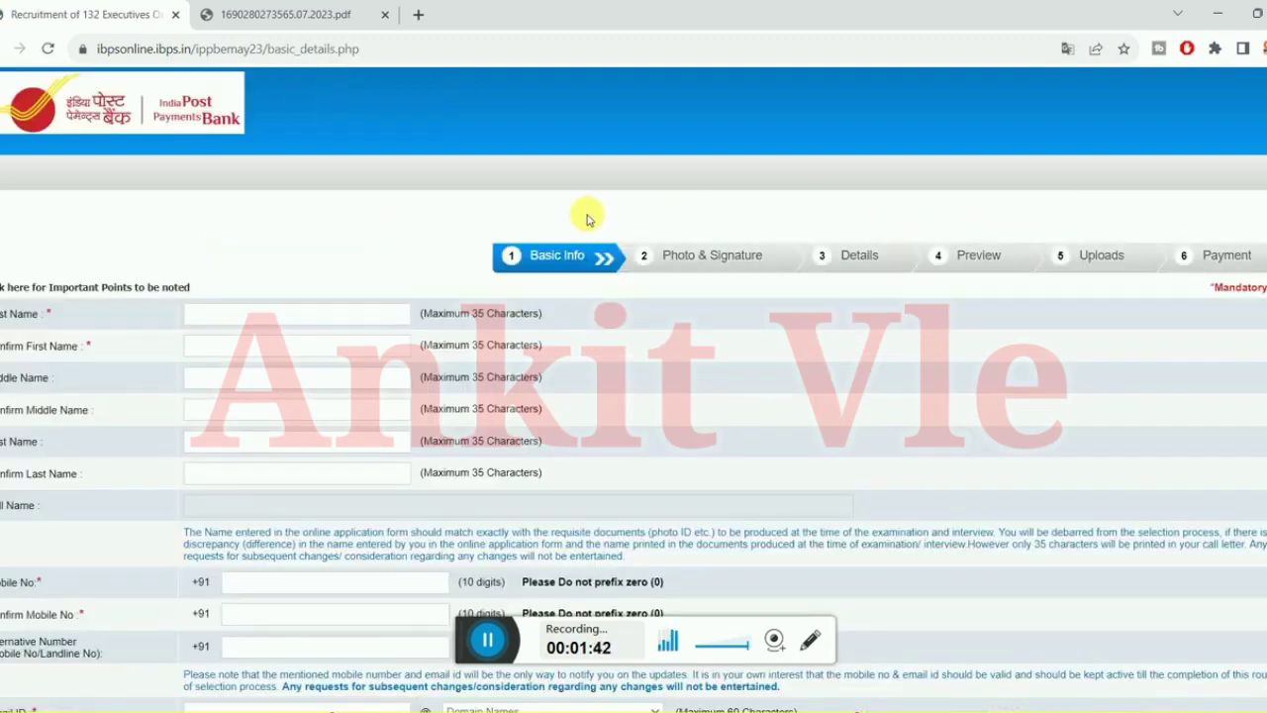
scroll(388, 193, down, 1)
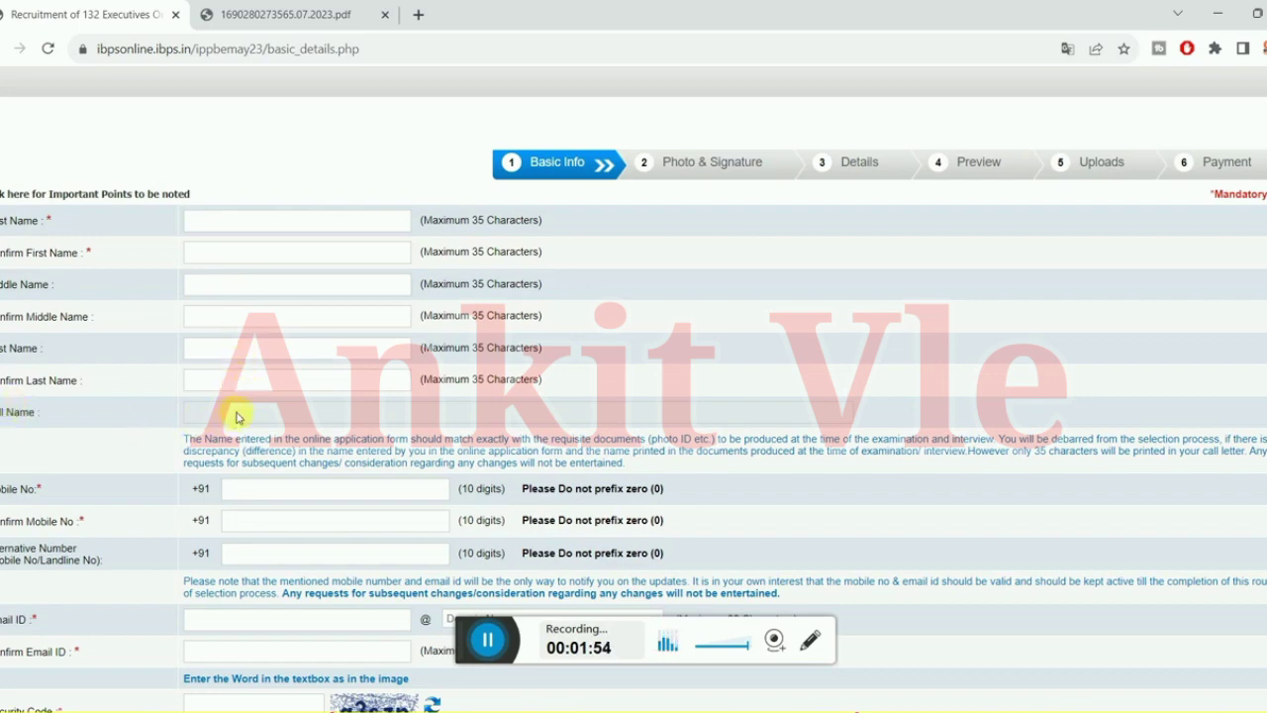
scroll(477, 386, down, 2)
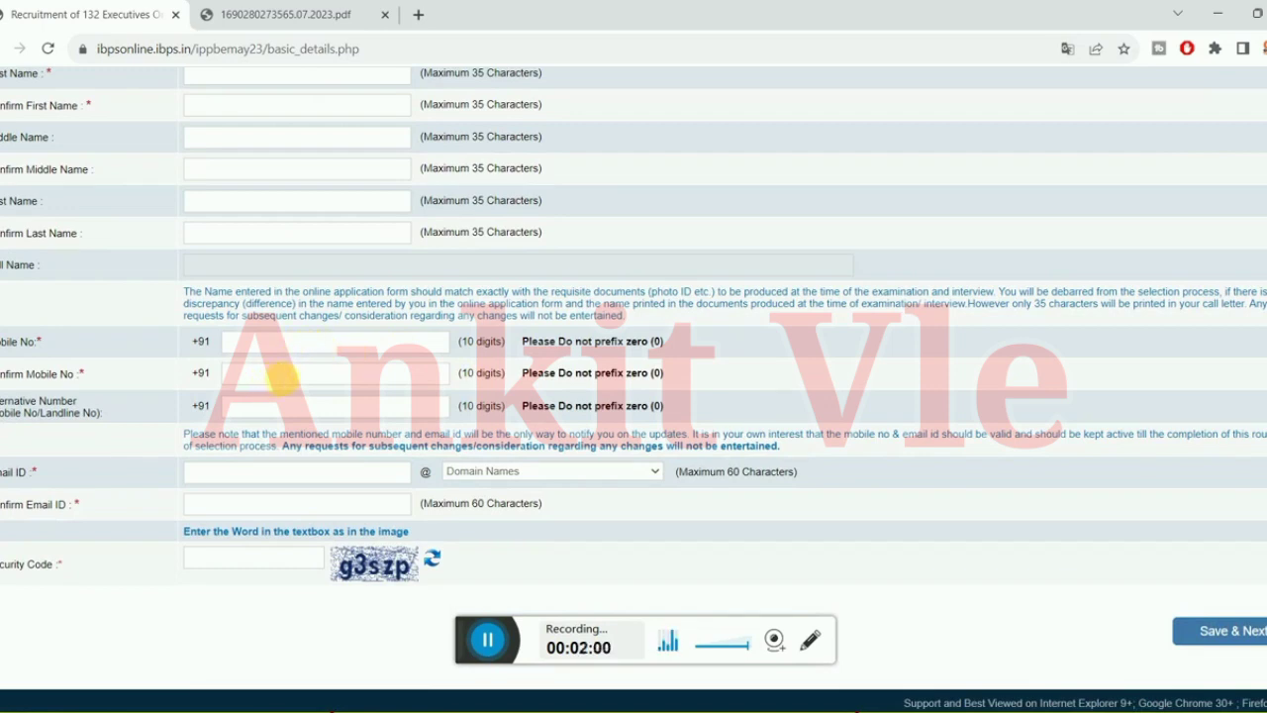
Step: Set the email domain to gmail.com on the Basic Info form
click(486, 638)
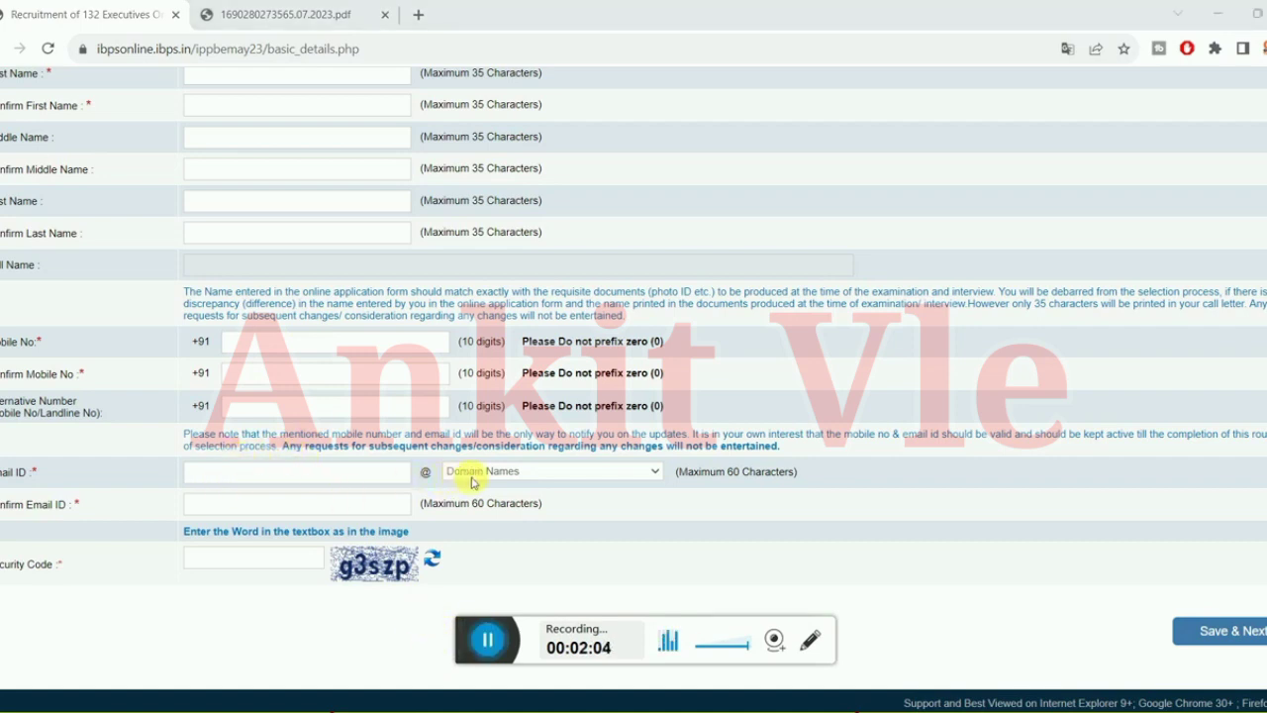
click(559, 475)
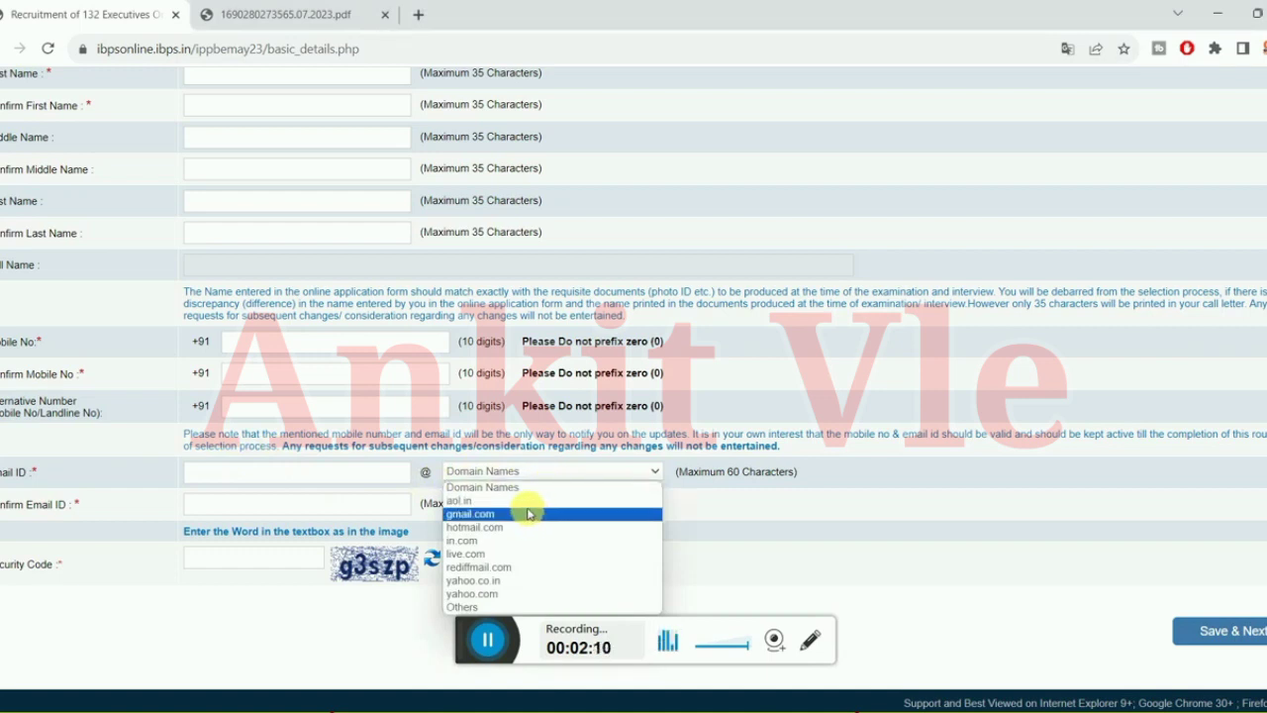
click(530, 514)
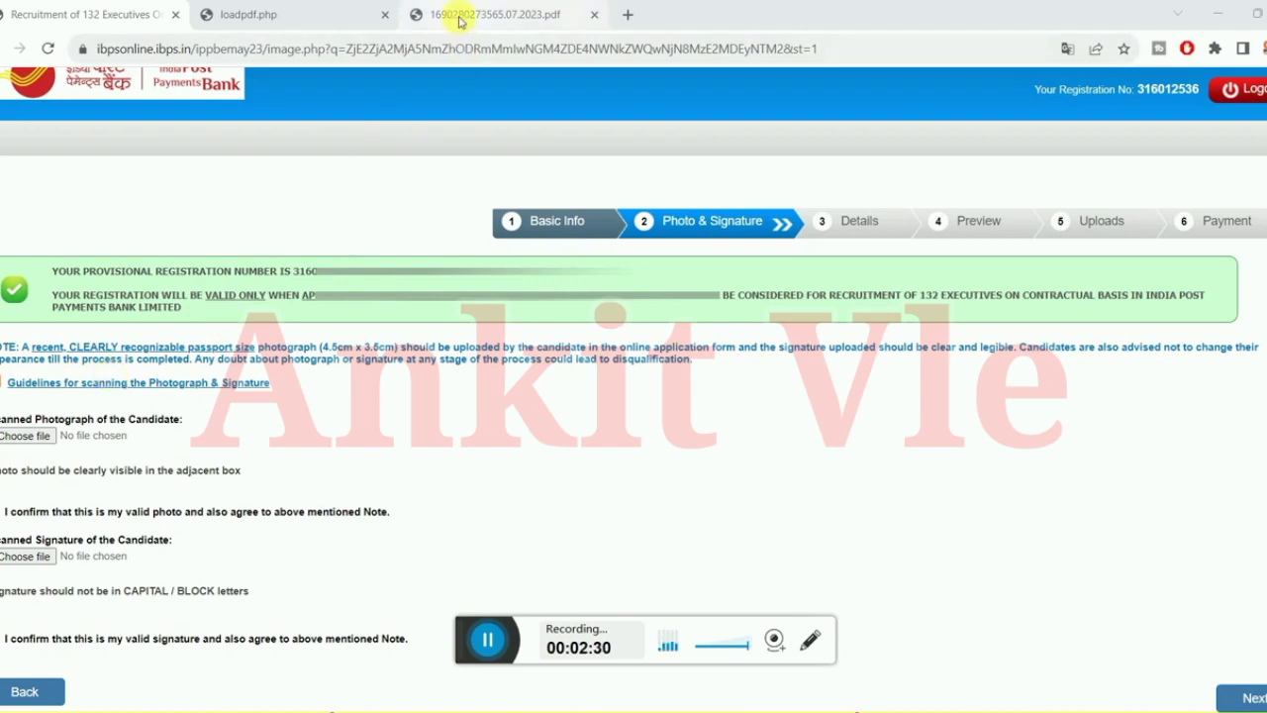
Step: Read the scanning guidelines for photograph, signature, thumb impression, declaration and marksheet, and return to the application's Photo & Signature page
click(350, 7)
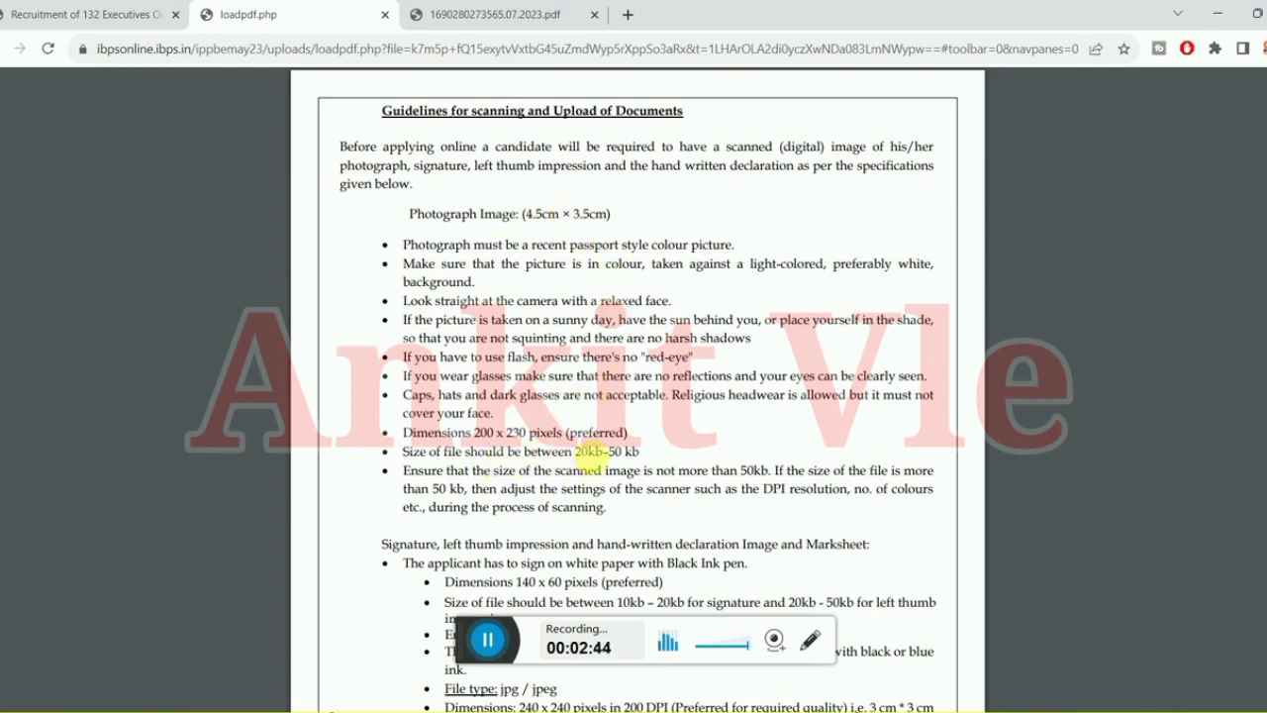
scroll(594, 454, down, 3)
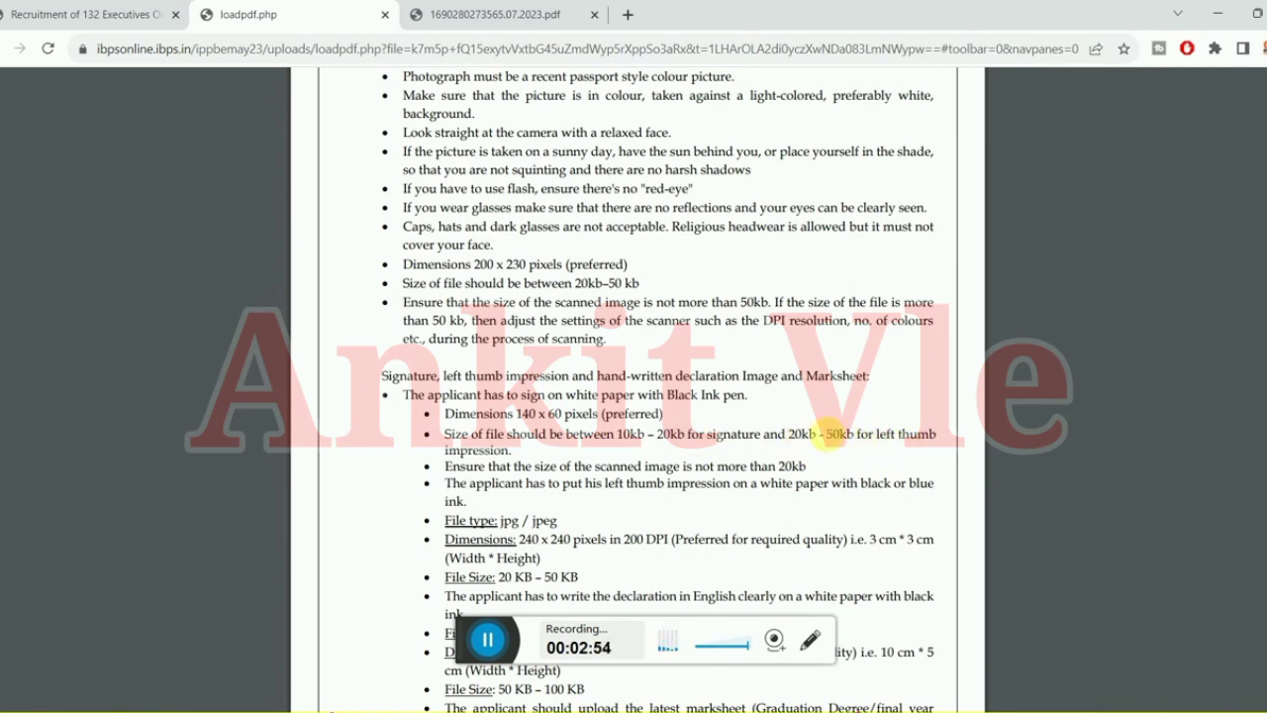
scroll(739, 515, down, 1)
scroll(738, 515, down, 1)
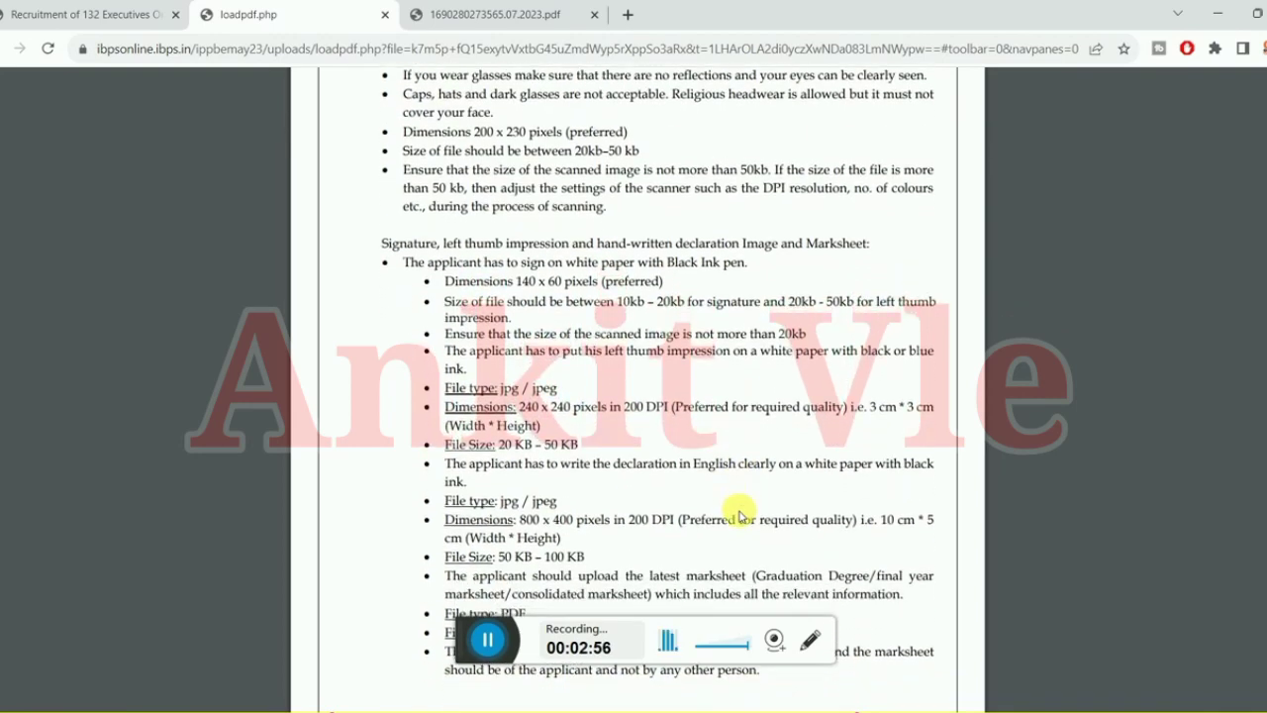
click(116, 8)
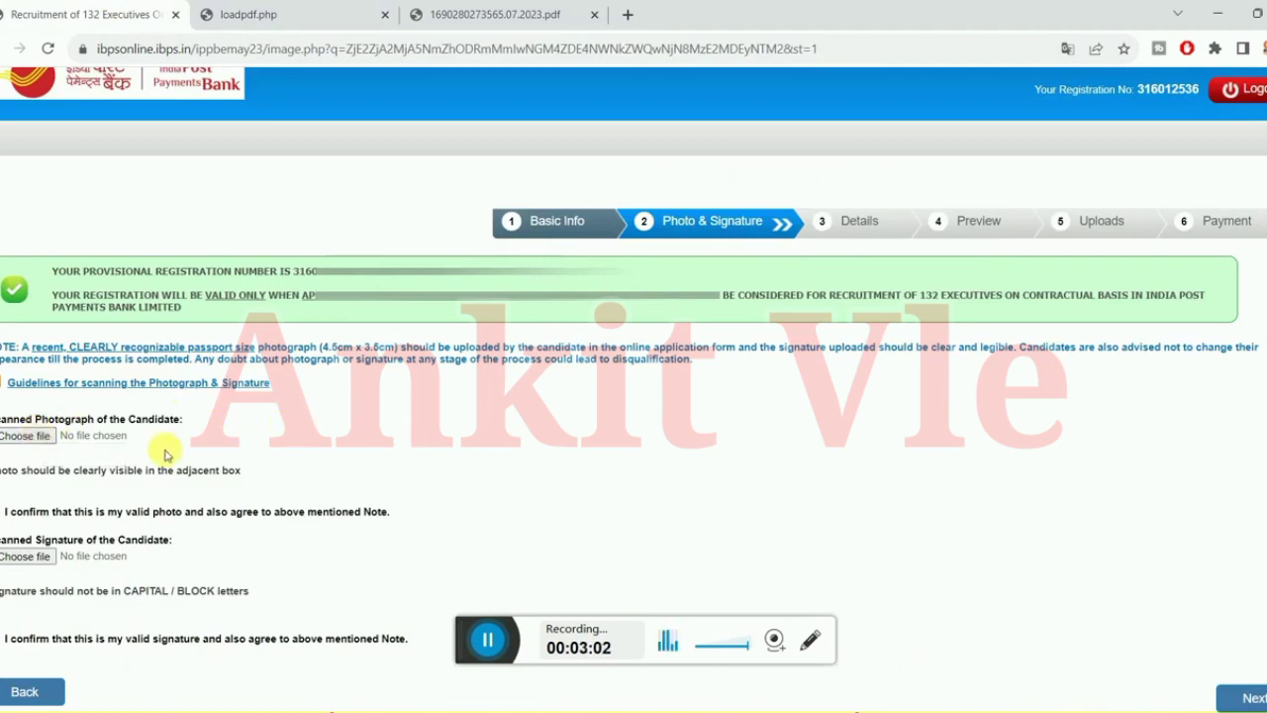
scroll(211, 457, down, 1)
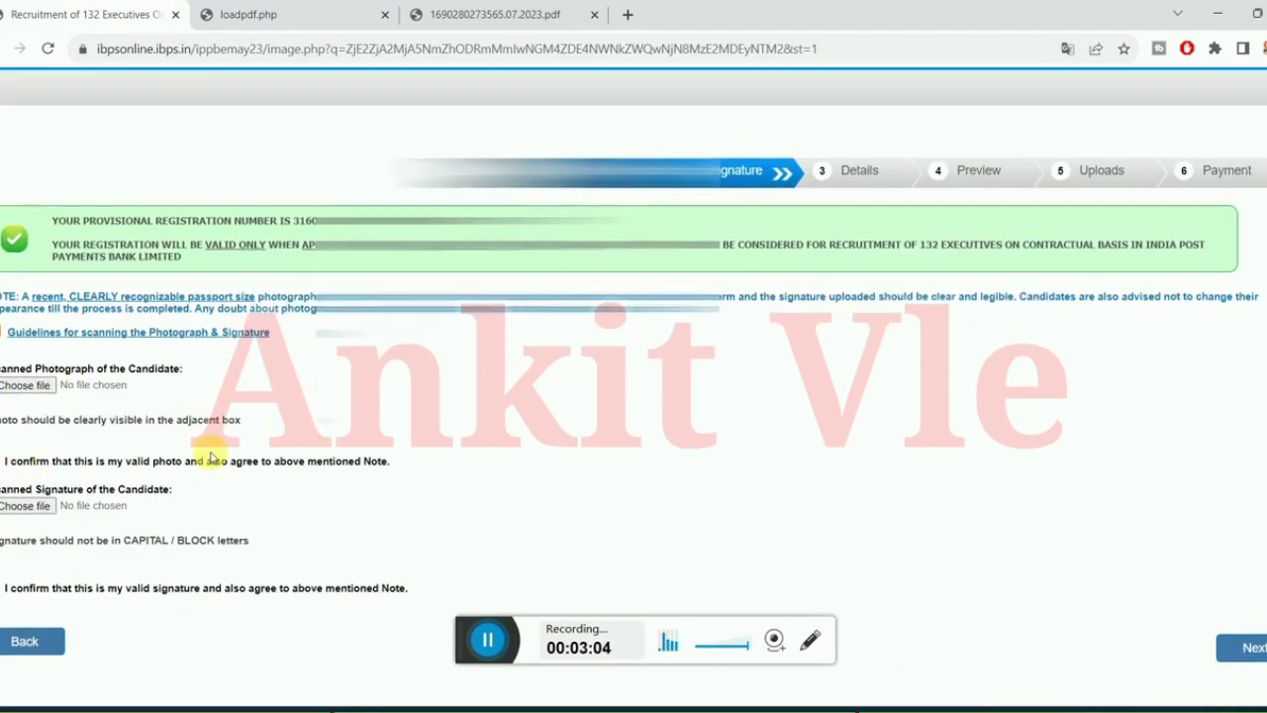
scroll(211, 458, down, 1)
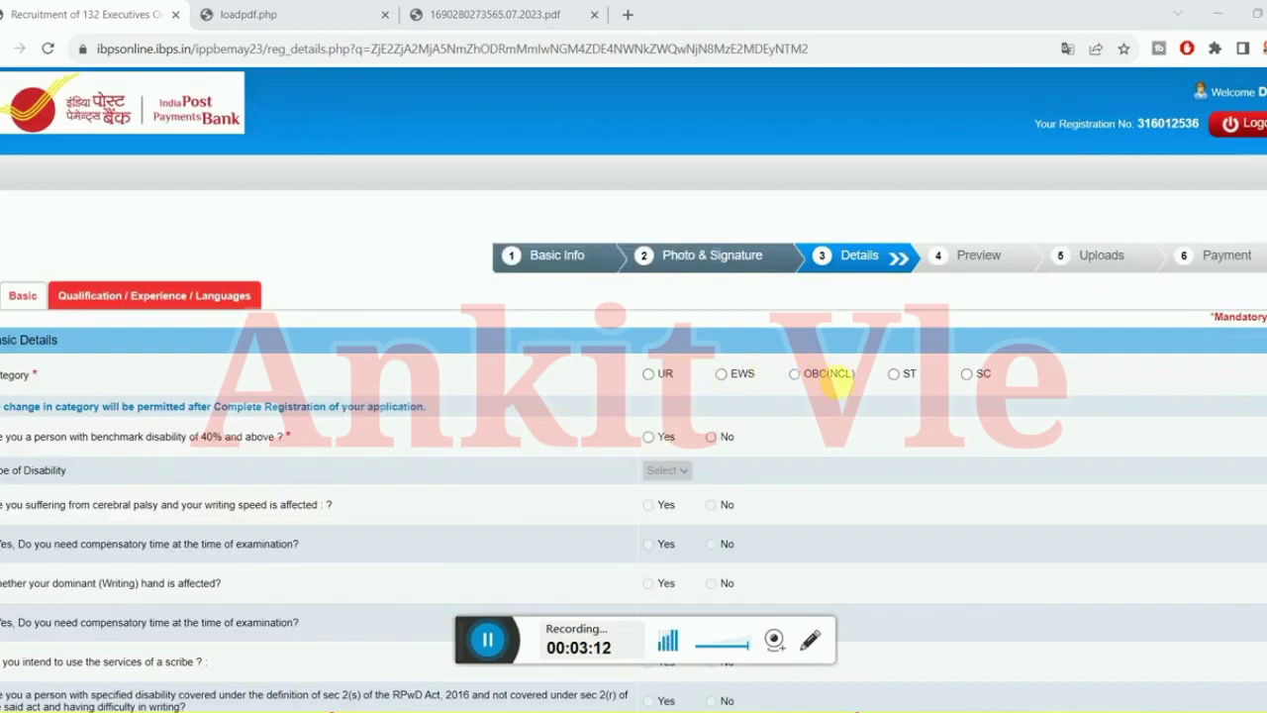
Step: Set the category to OBC(NCL) and answer No to the benchmark disability question
click(796, 376)
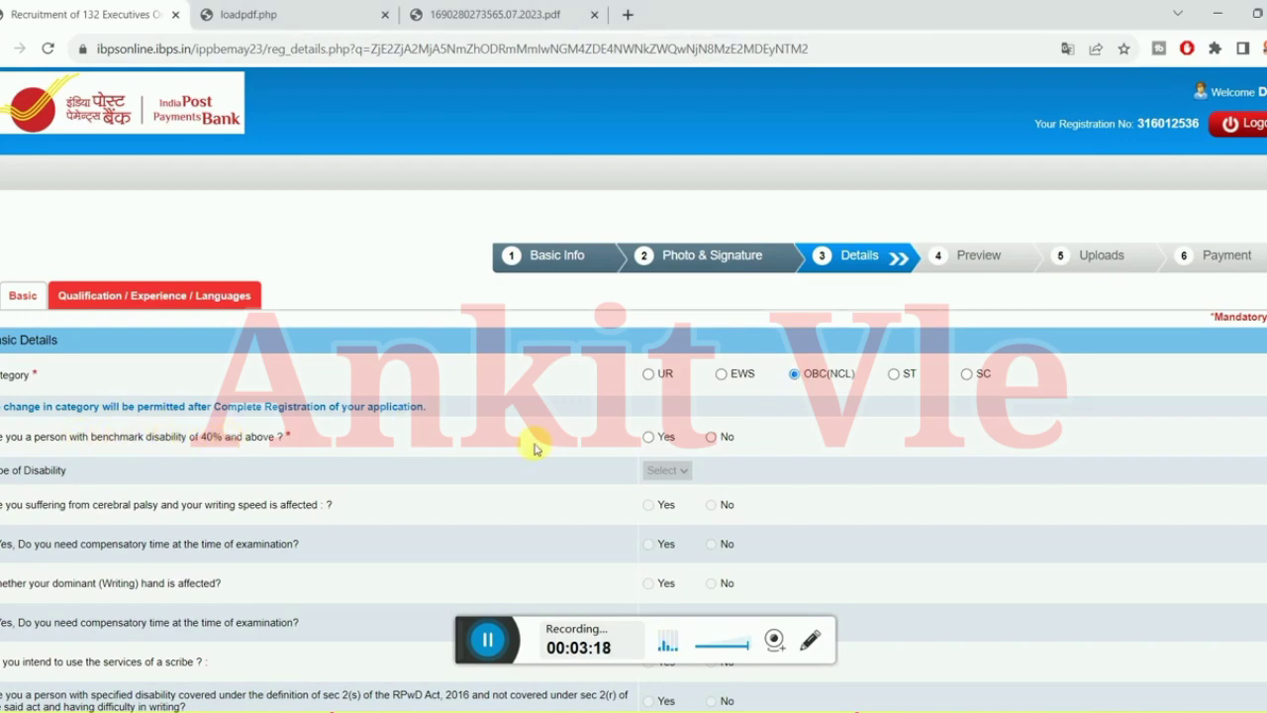
click(714, 438)
Step: Set the religion to Hindu and answer No to both the ex-serviceman and religious minority community questions
scroll(855, 490, down, 3)
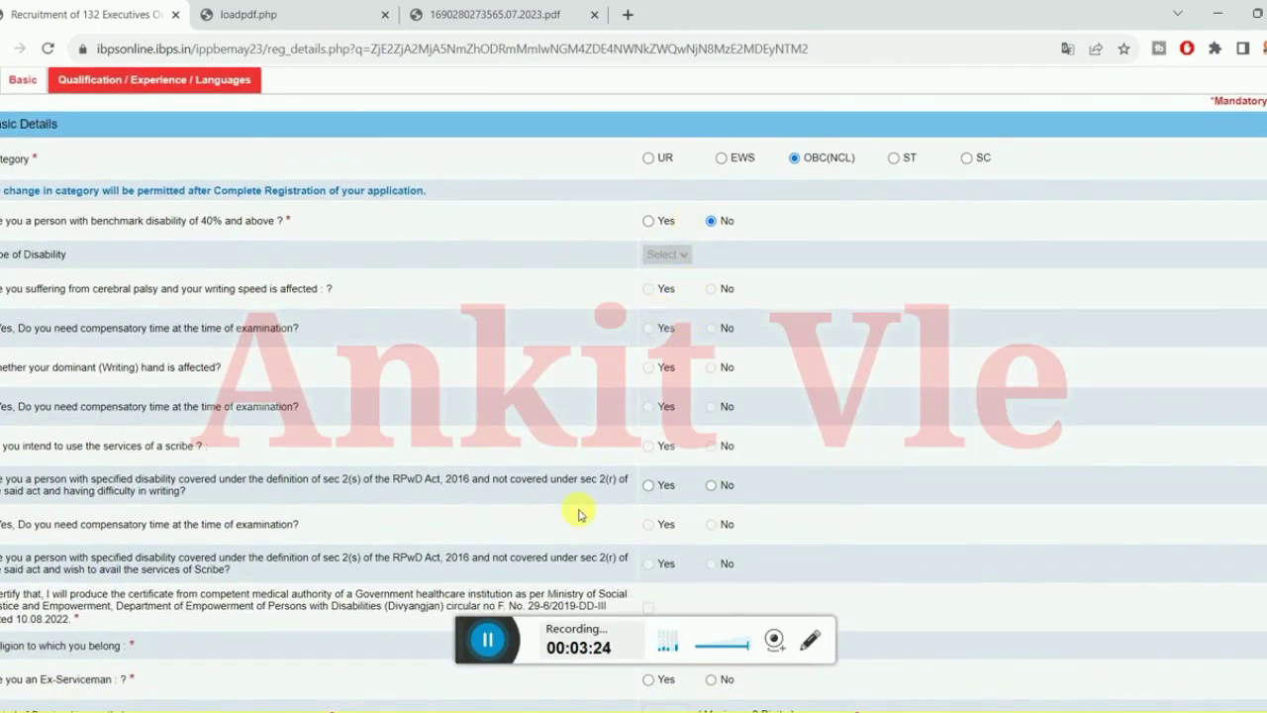
scroll(465, 633, down, 5)
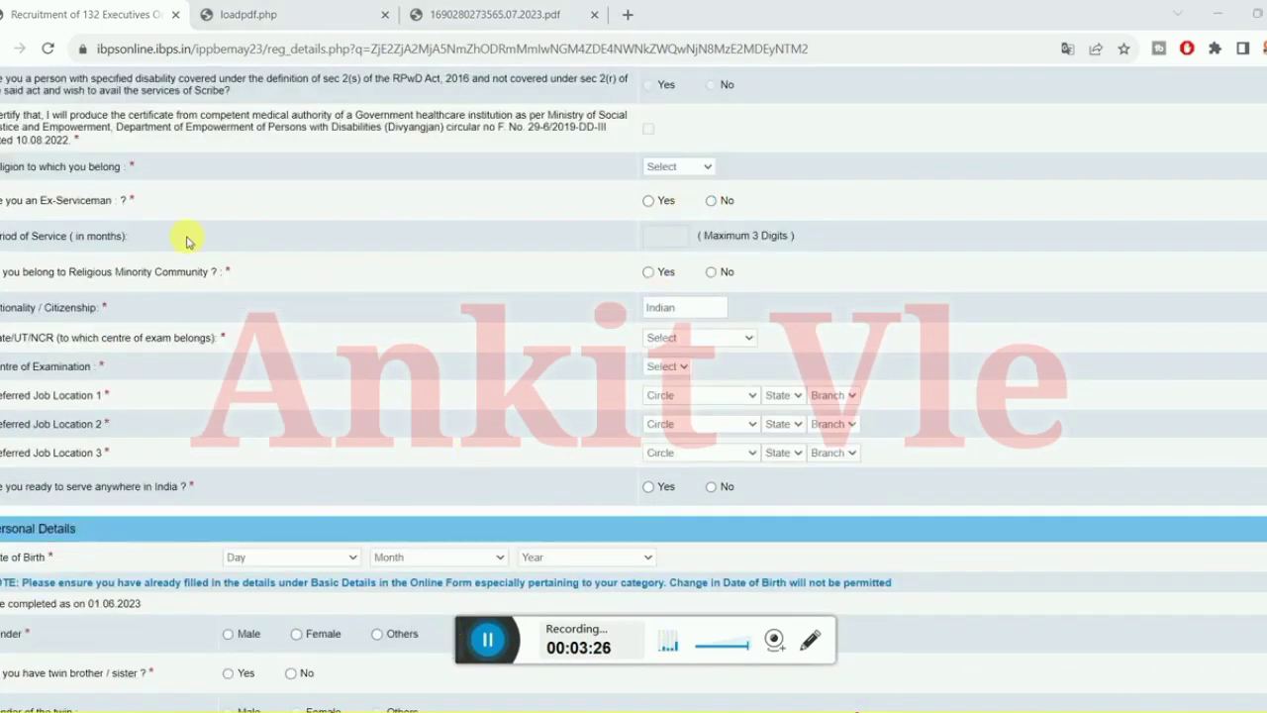
click(670, 168)
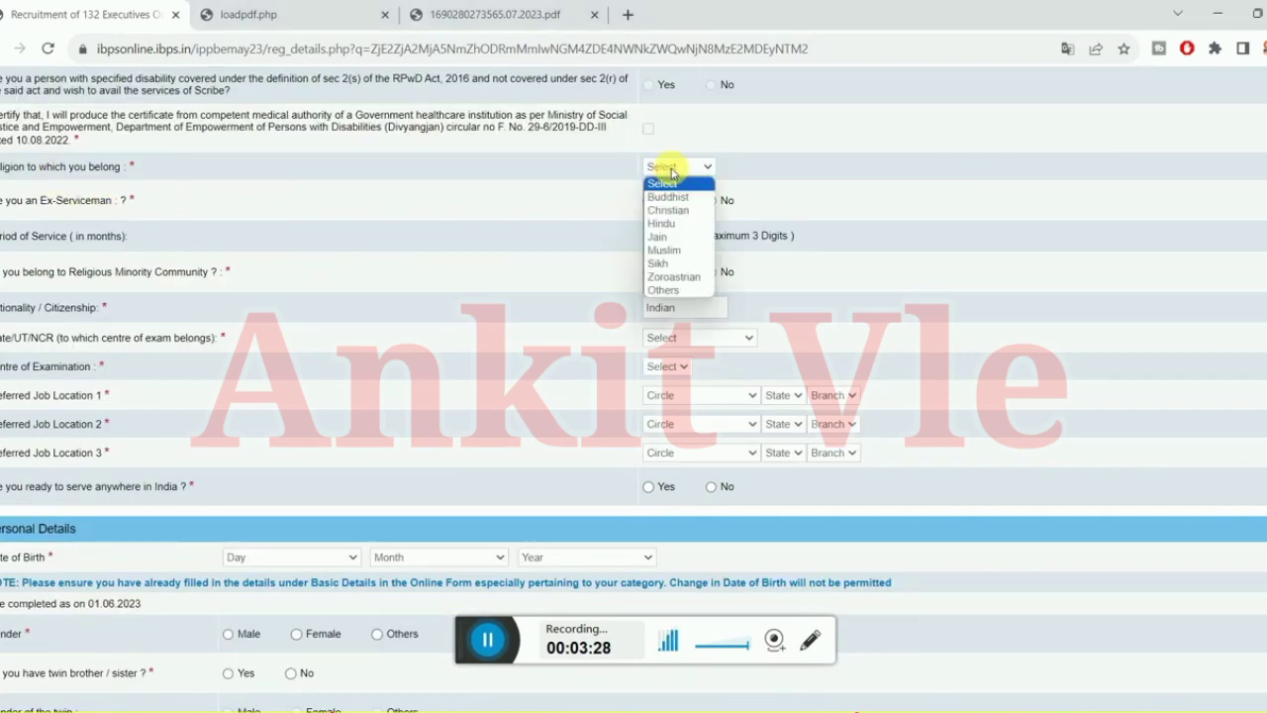
click(666, 224)
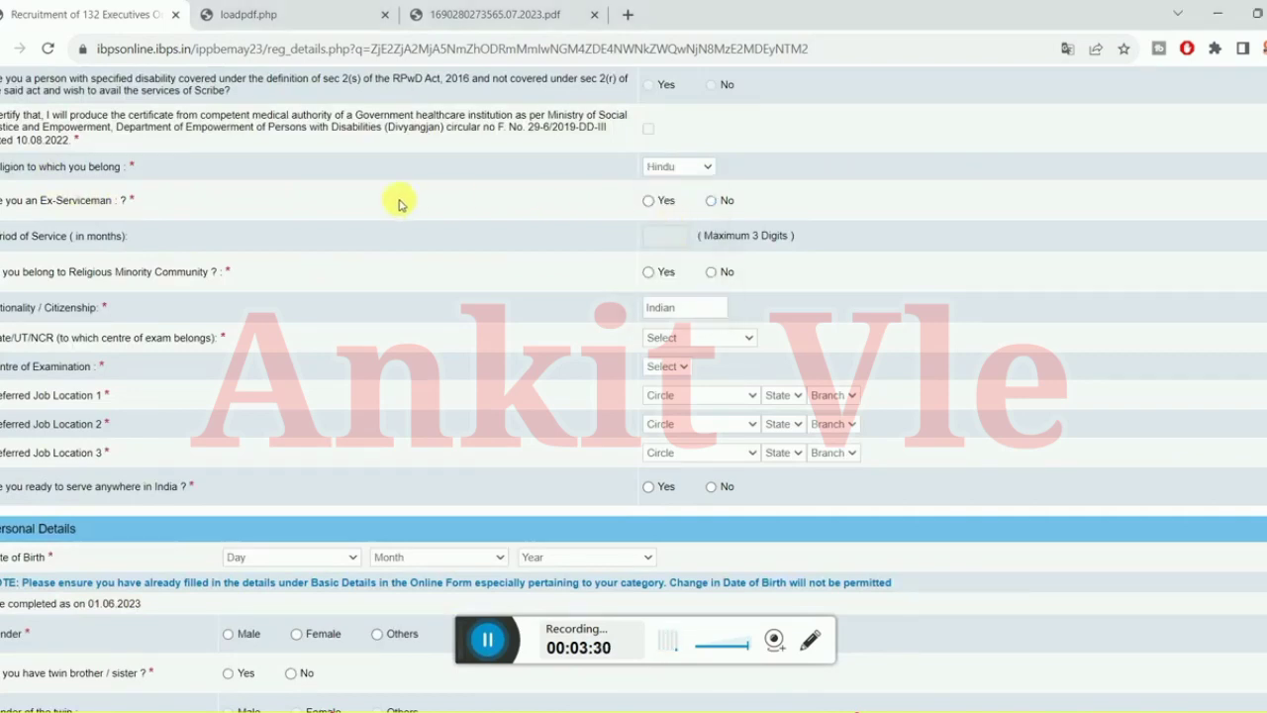
click(708, 201)
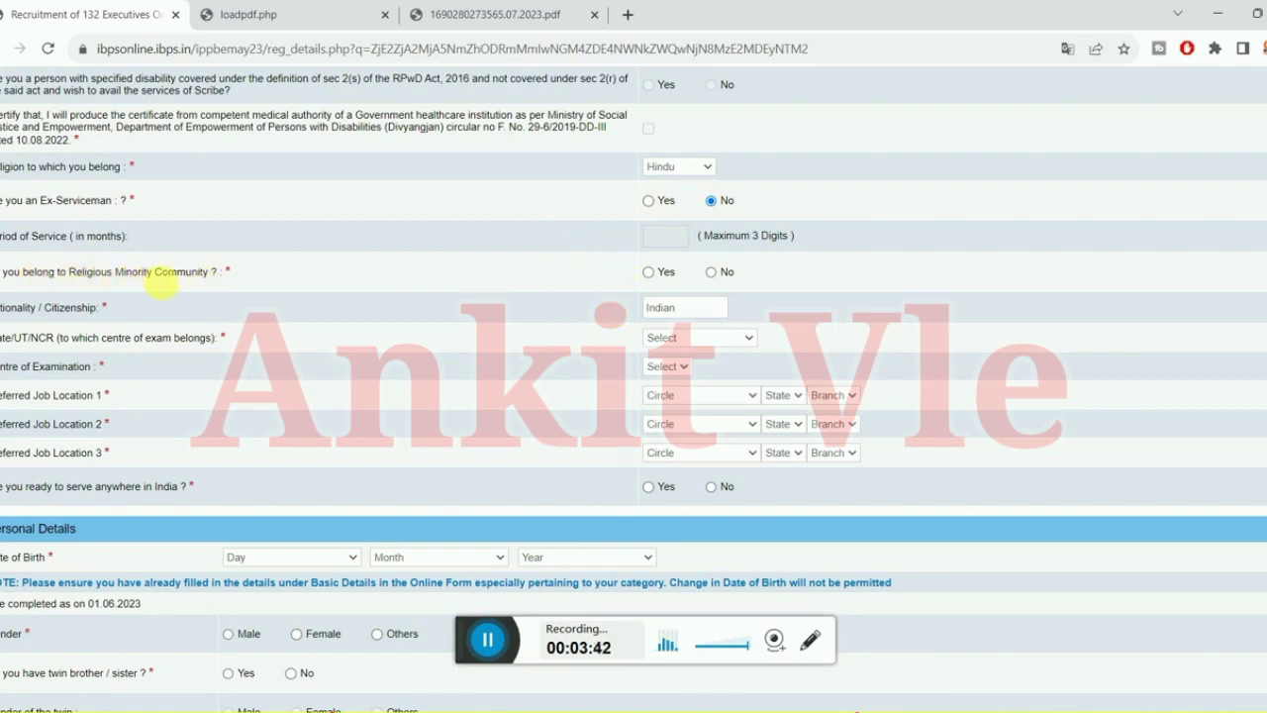
click(711, 272)
Step: Set the examination centre's state to Bihar and the centre of examination to Patna
click(664, 338)
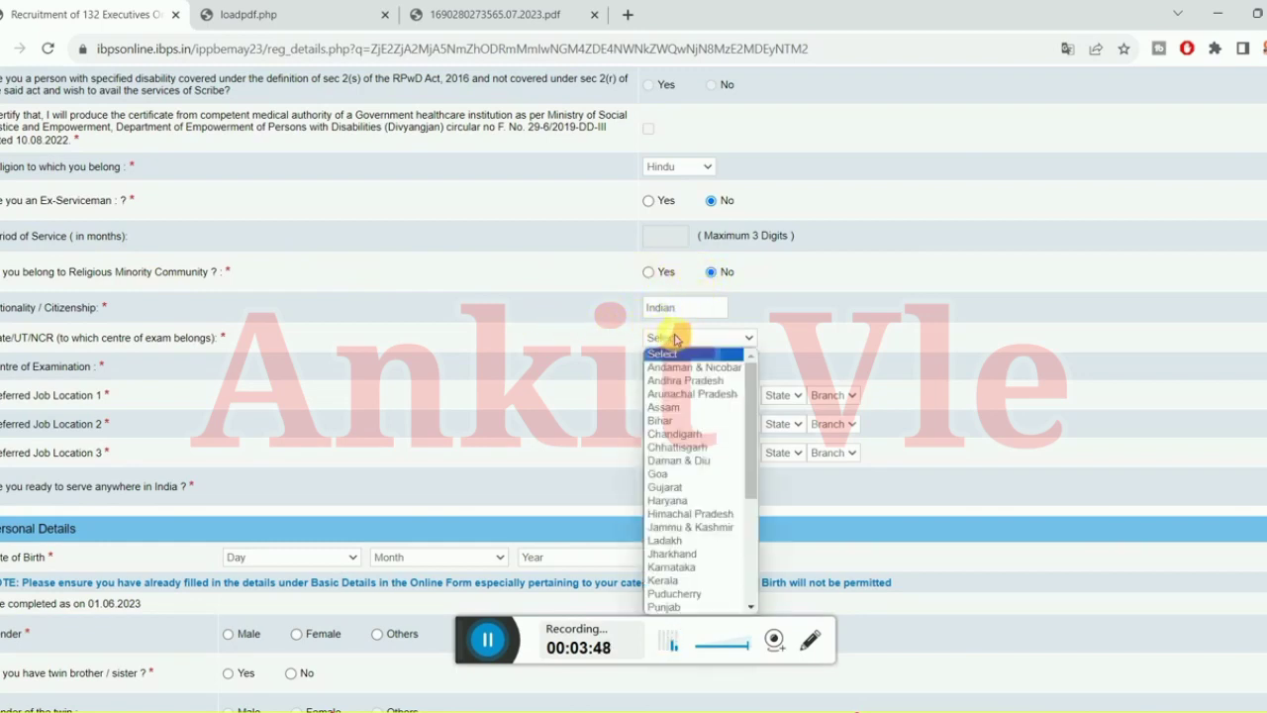
click(680, 422)
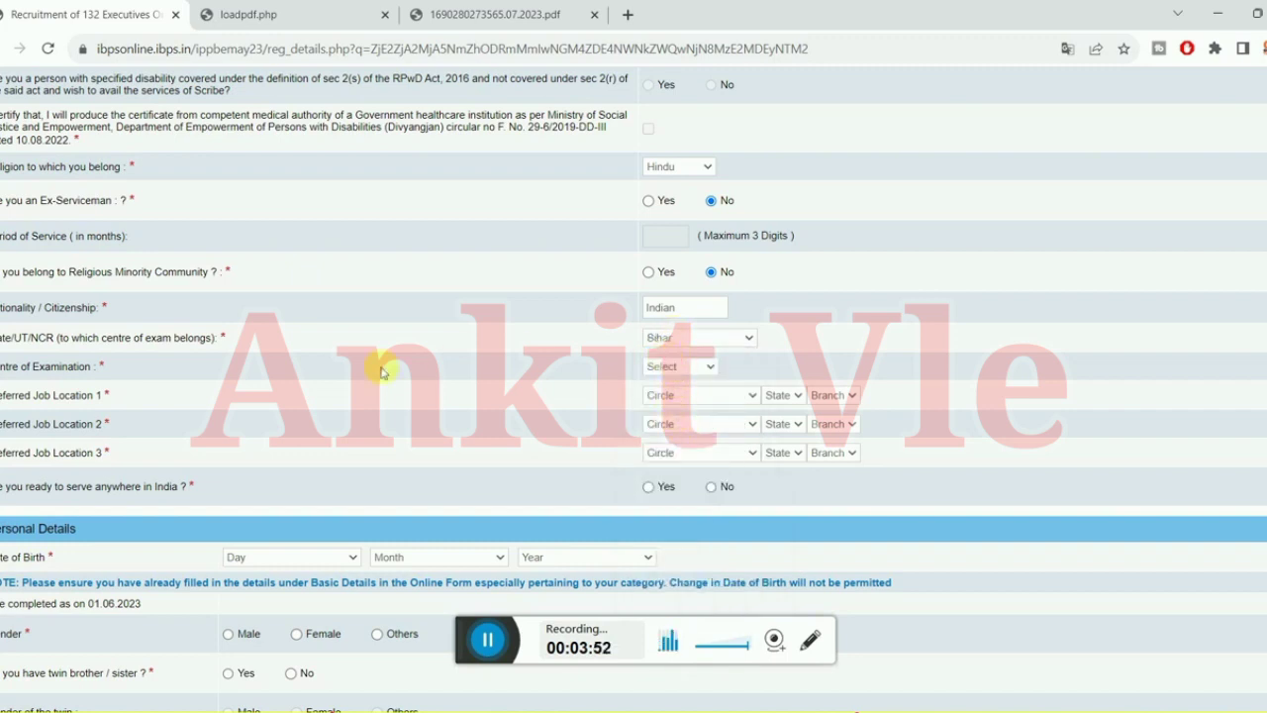
click(669, 367)
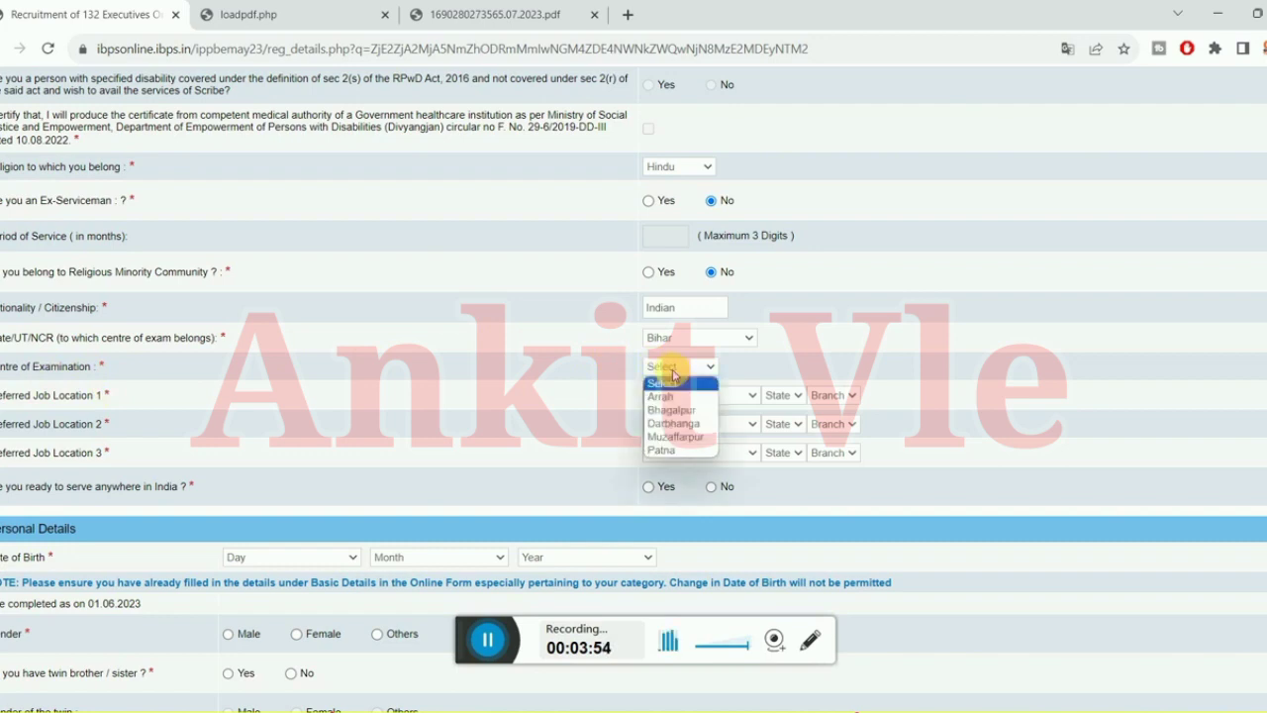
click(672, 449)
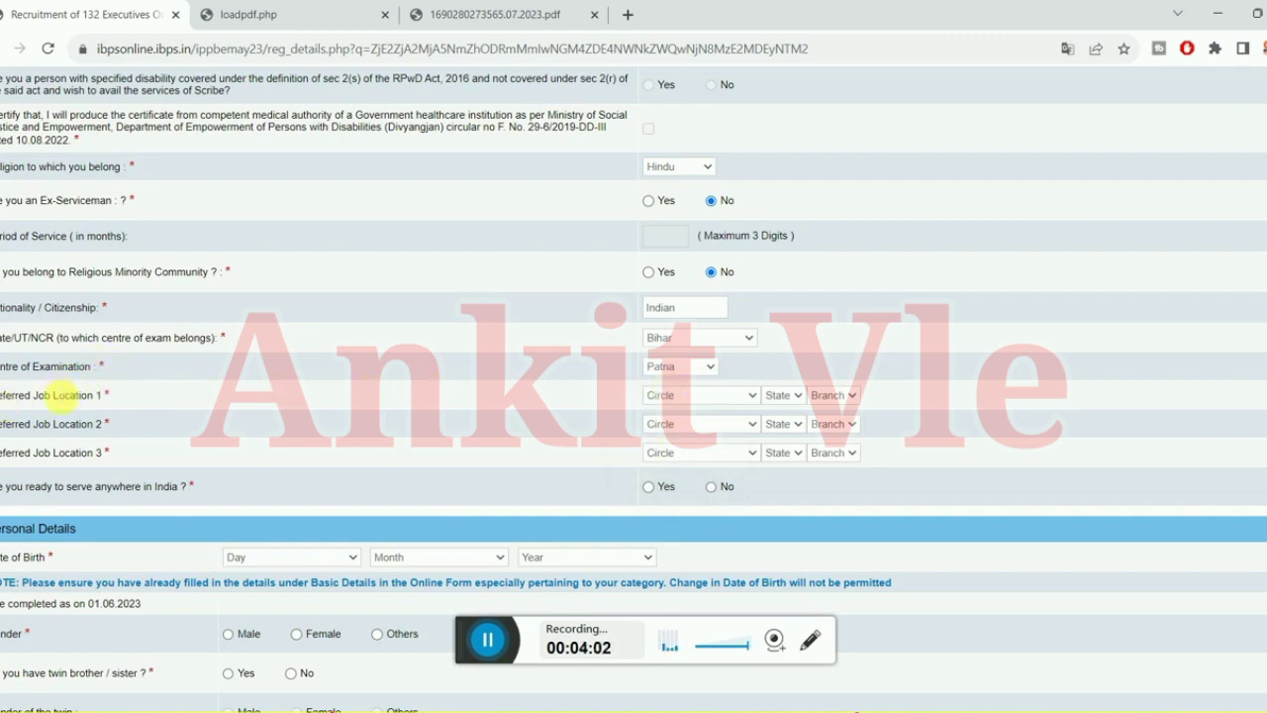
Step: Set Preferred Job Location 1 to circle Himachal Pradesh, state Himachal Pradesh and branch DHARAMSALA
click(698, 398)
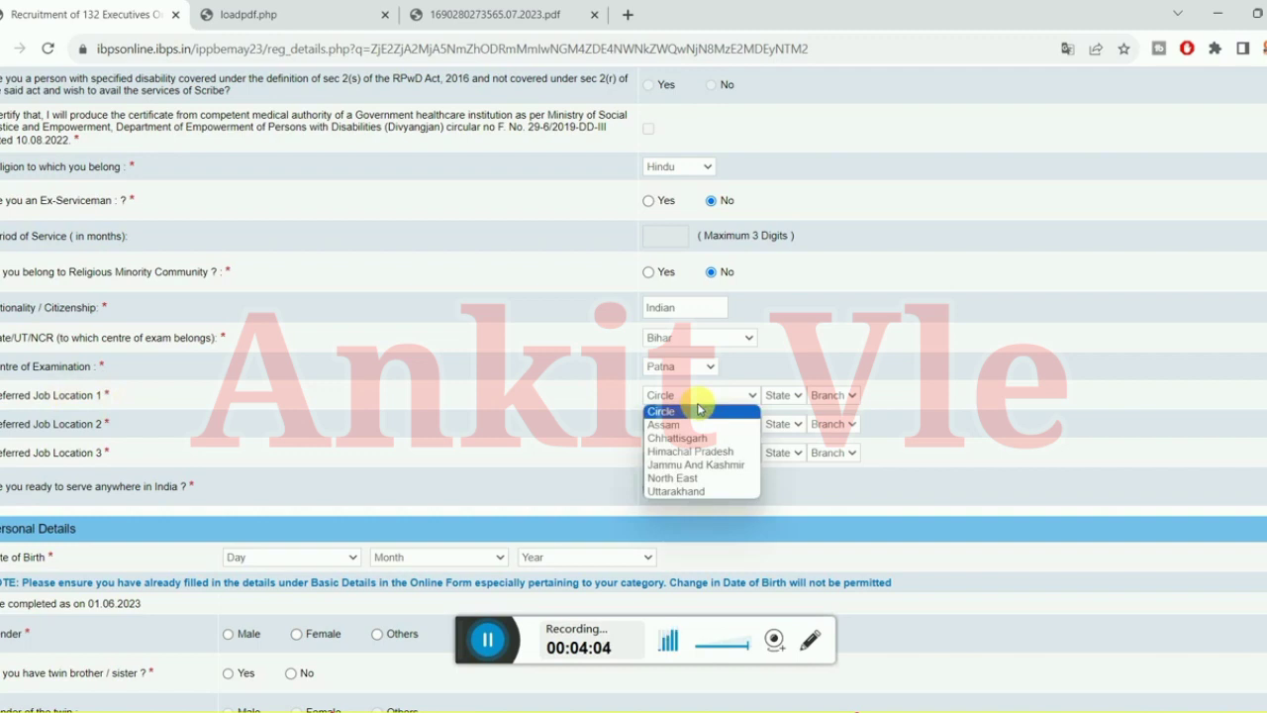
click(690, 455)
click(792, 398)
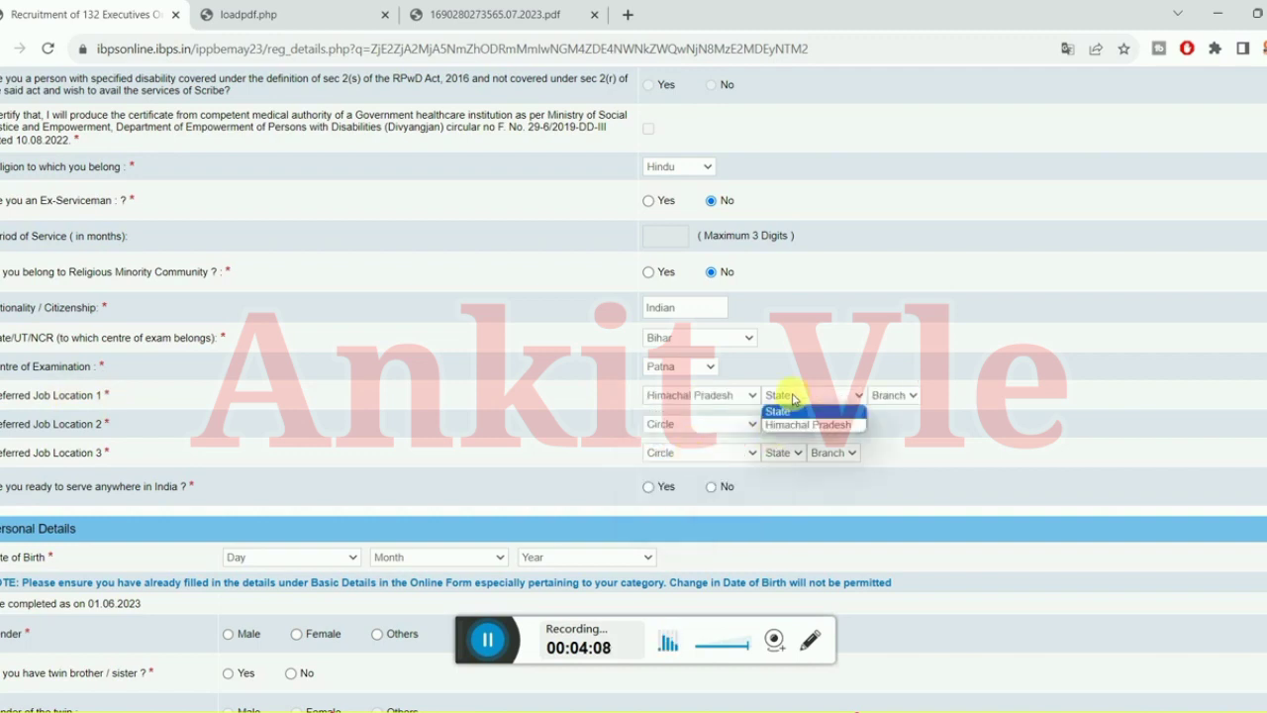
click(800, 425)
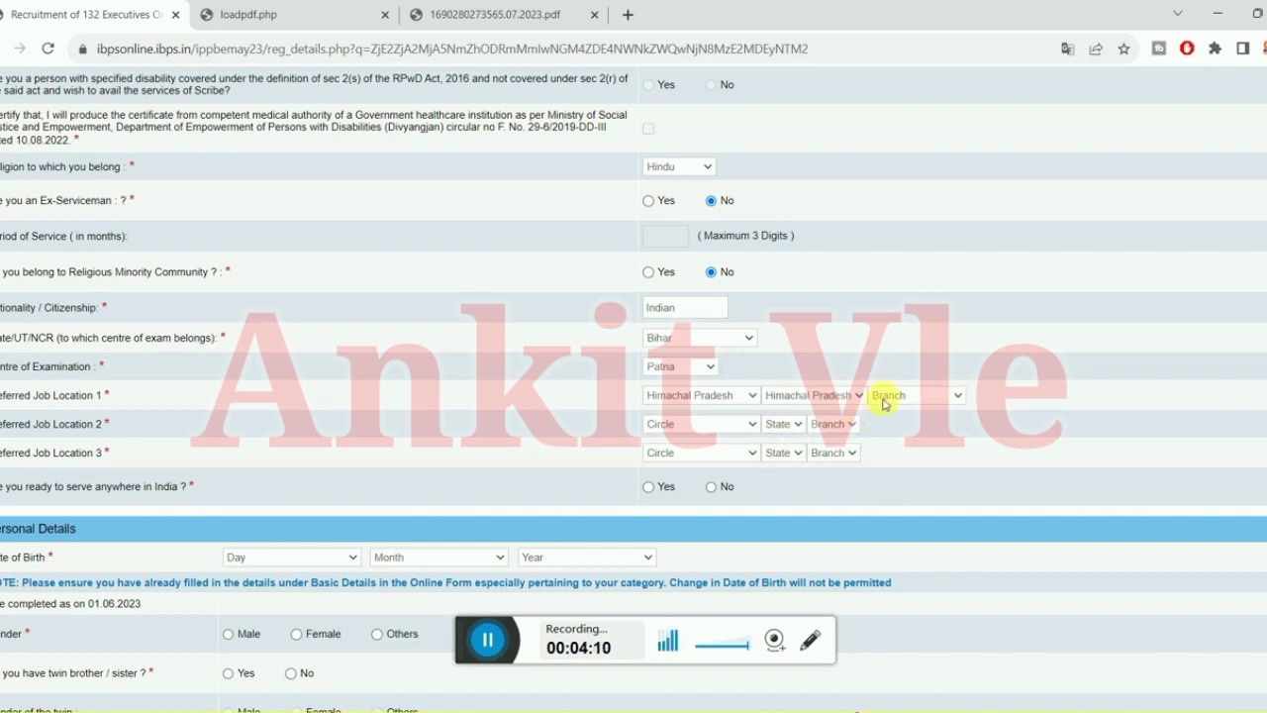
click(884, 403)
click(891, 459)
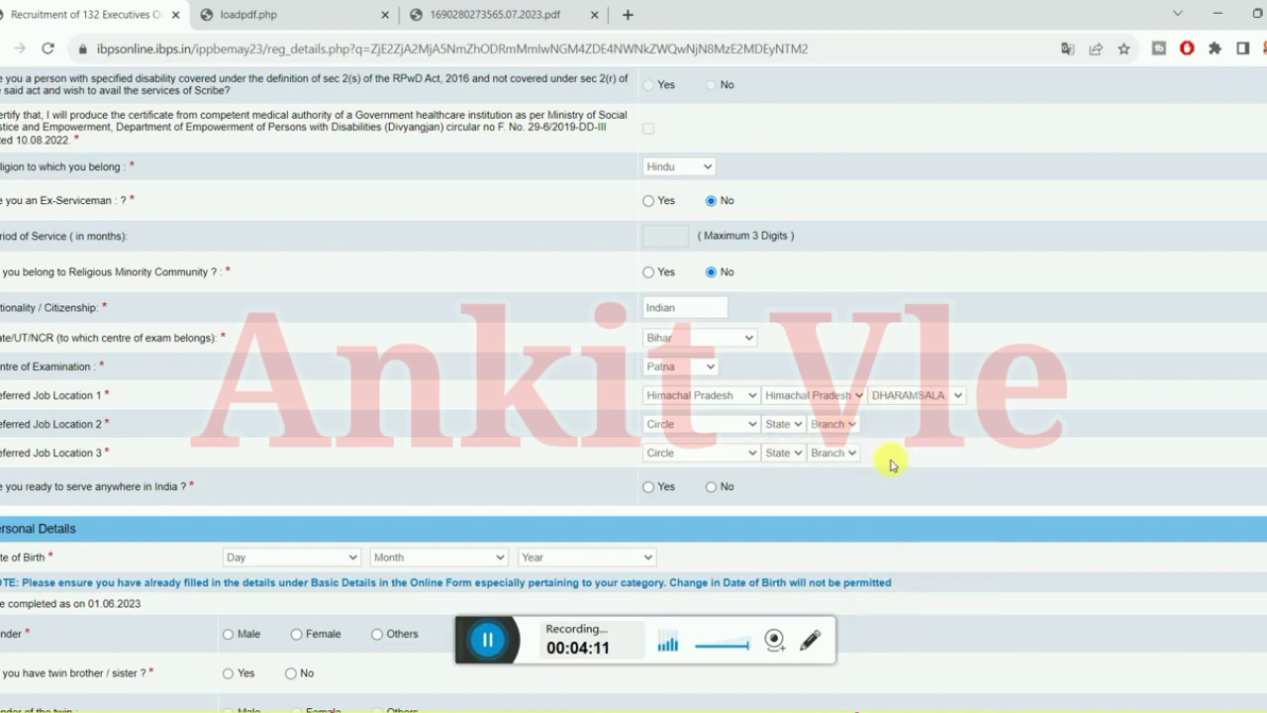
Step: Set Preferred Job Location 2 to Jammu And Kashmir, BARAMULLA and Location 3 to North East, Meghalaya, SHILLONG, and answer Yes to serving anywhere in India
click(672, 426)
click(695, 502)
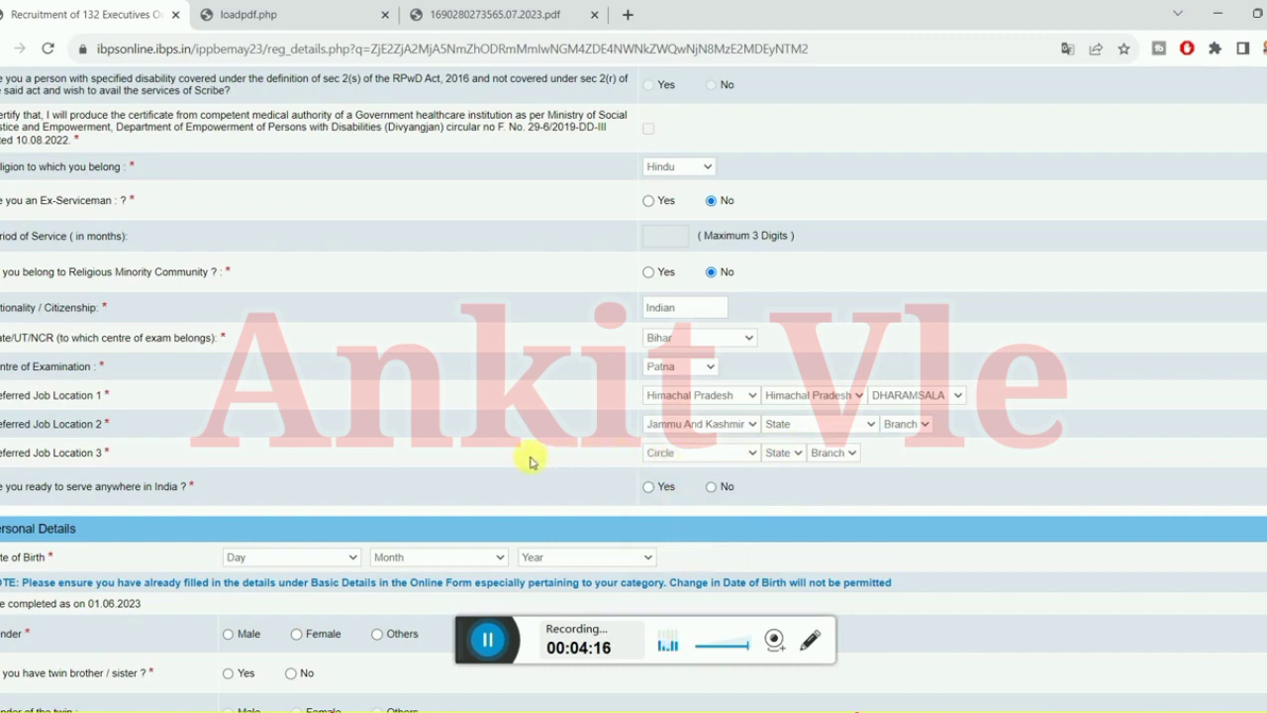
scroll(525, 458, down, 1)
click(487, 639)
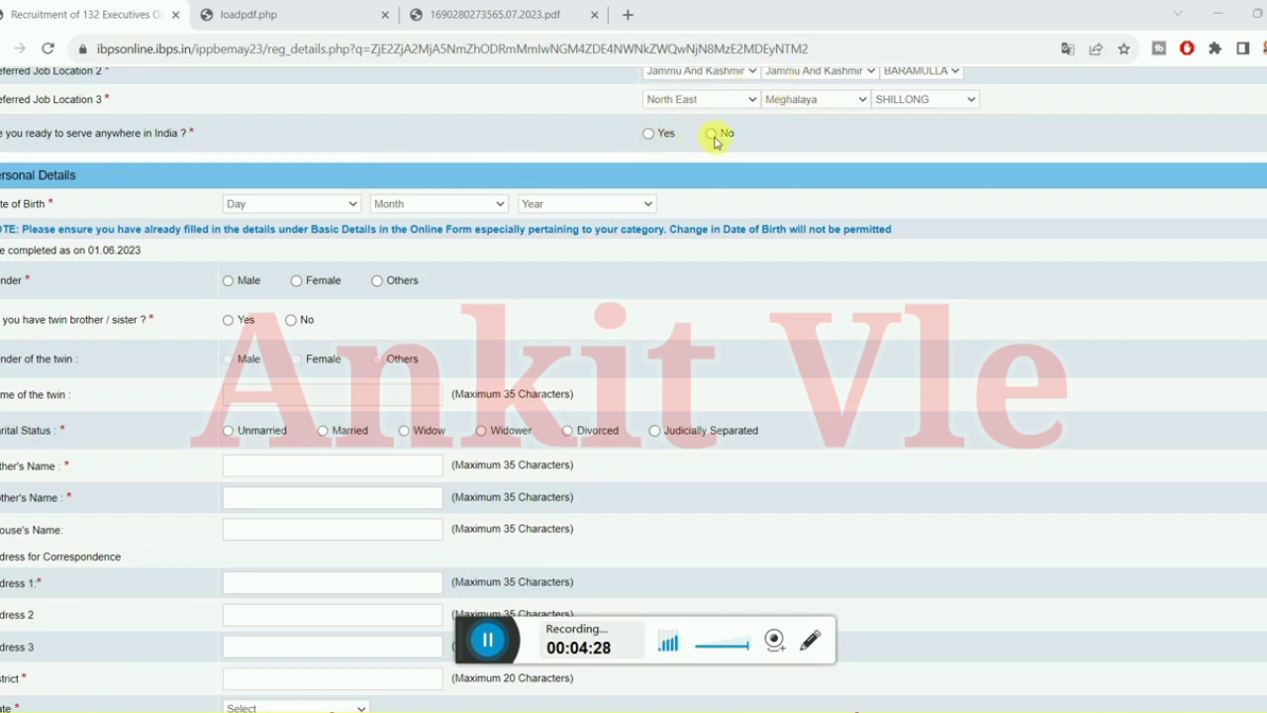
click(645, 133)
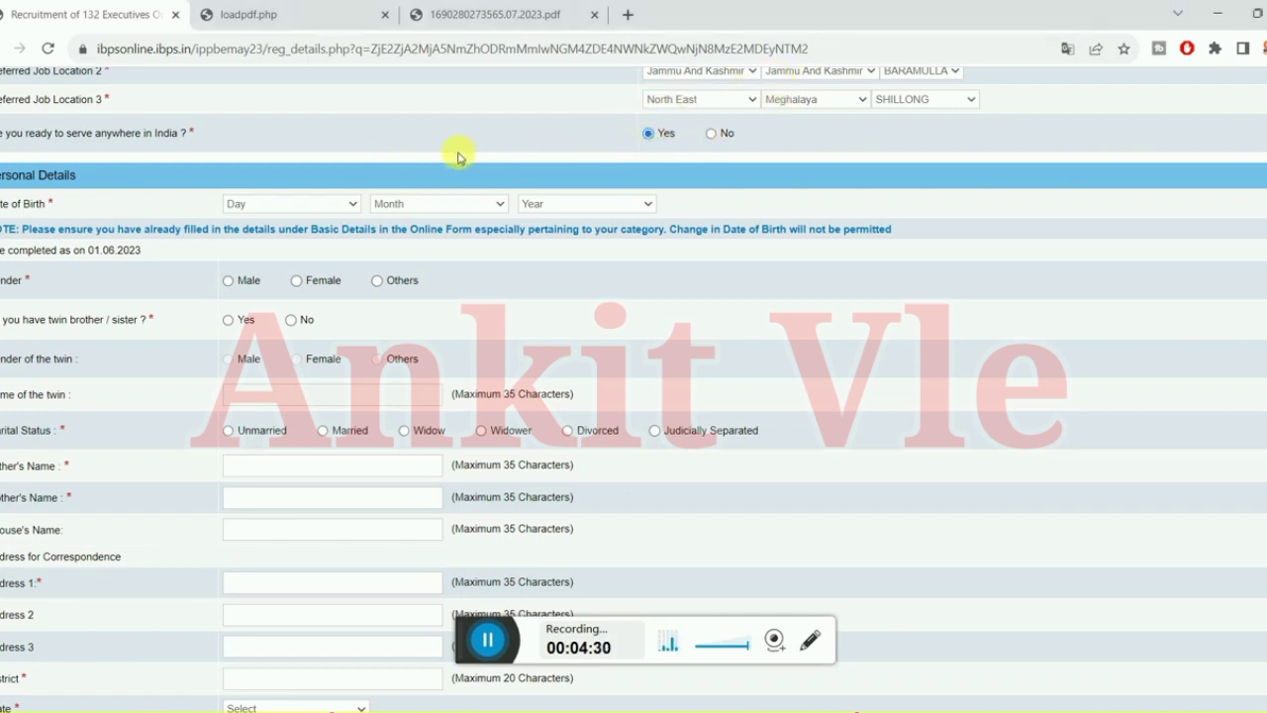
Step: Enter the candidate's day, month and year of birth in the Personal Details section
scroll(458, 156, down, 1)
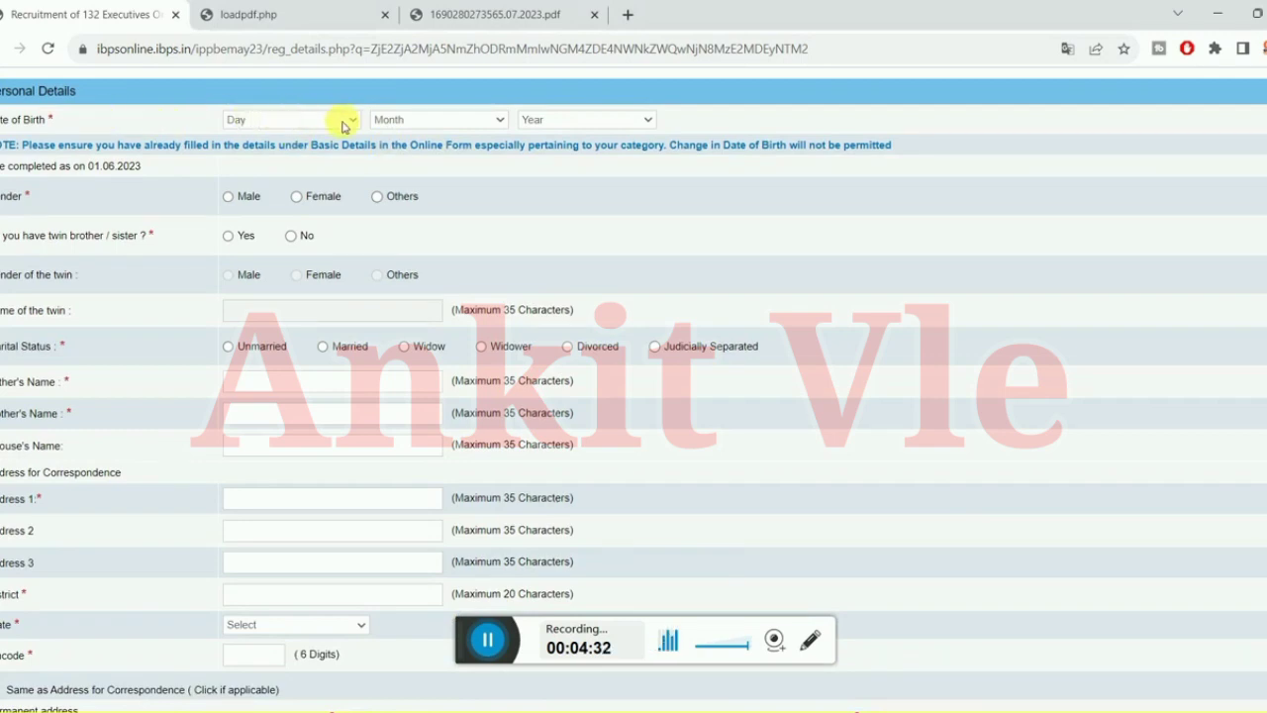
click(349, 129)
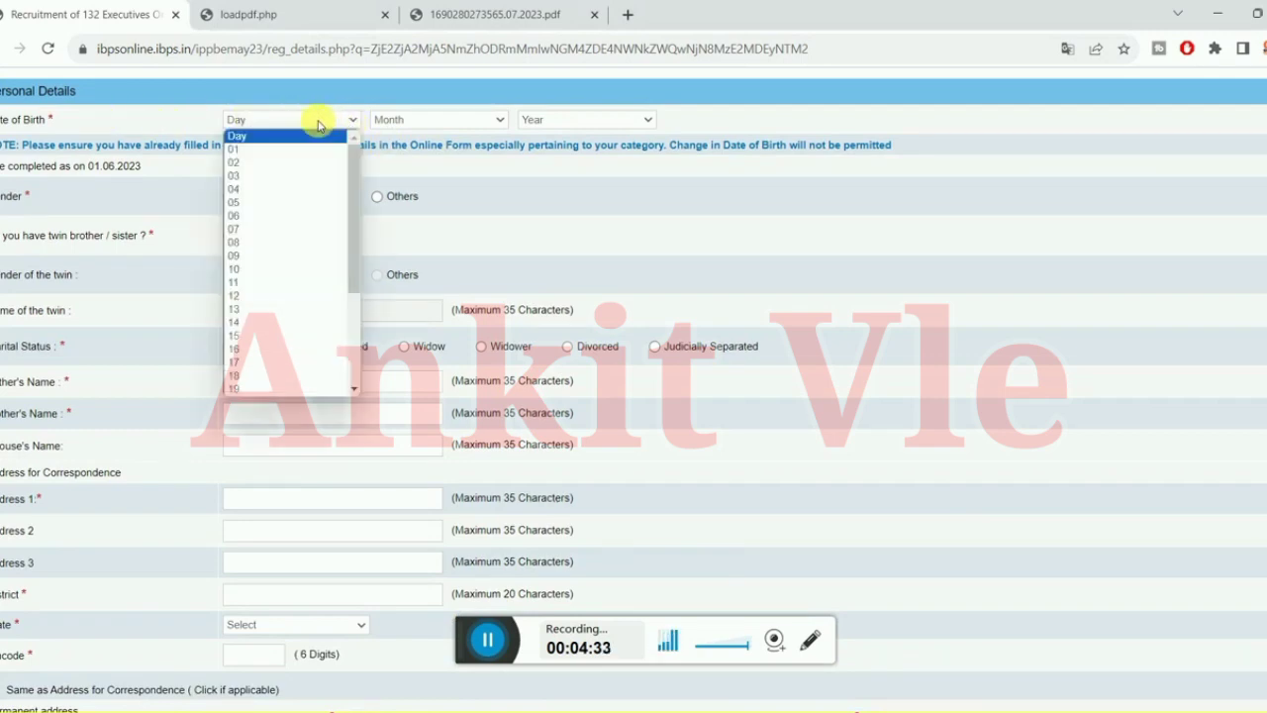
click(302, 203)
click(419, 121)
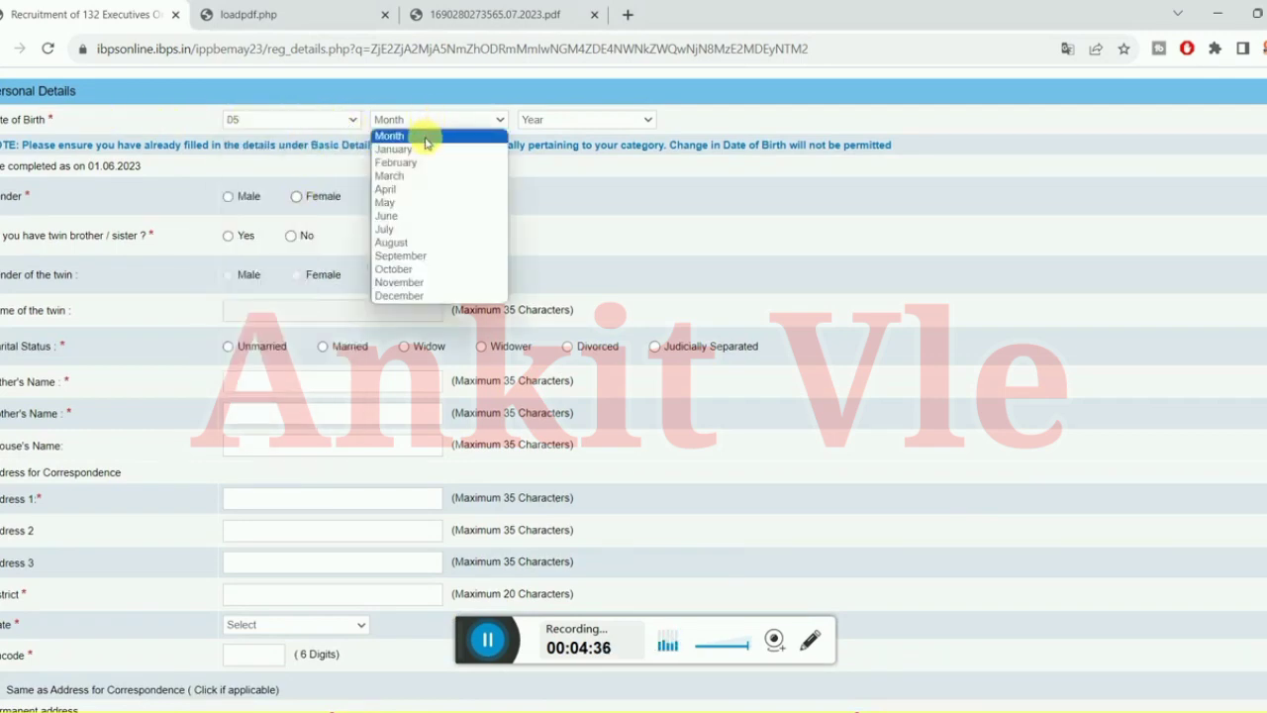
click(424, 146)
click(538, 121)
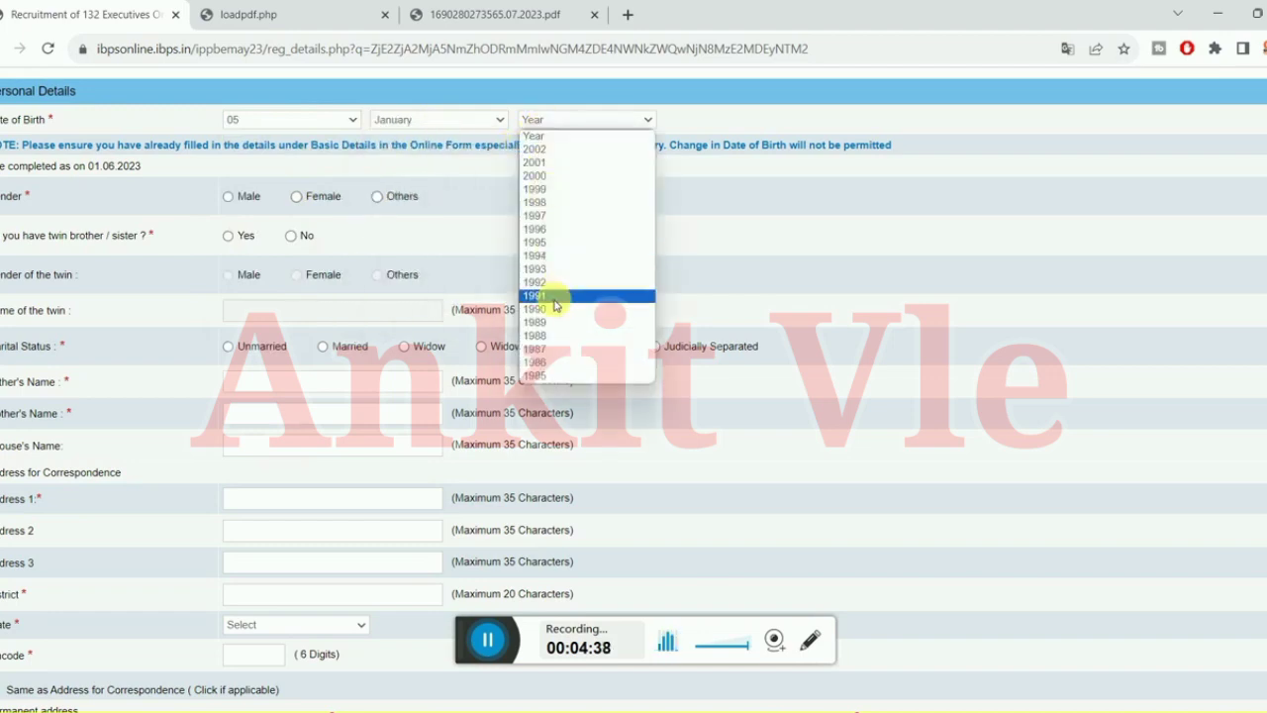
click(555, 150)
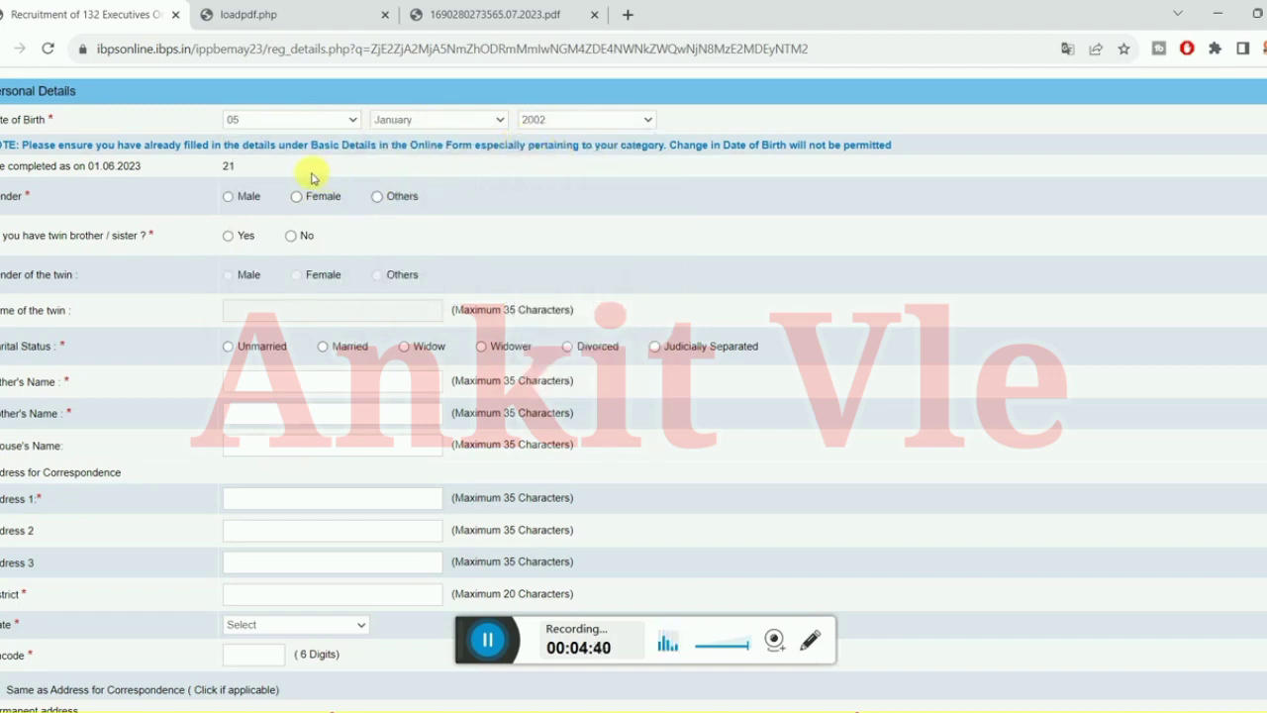
Step: Set the gender to Male, answer No to the twin brother/sister question and set the marital status to Unmarried
click(227, 197)
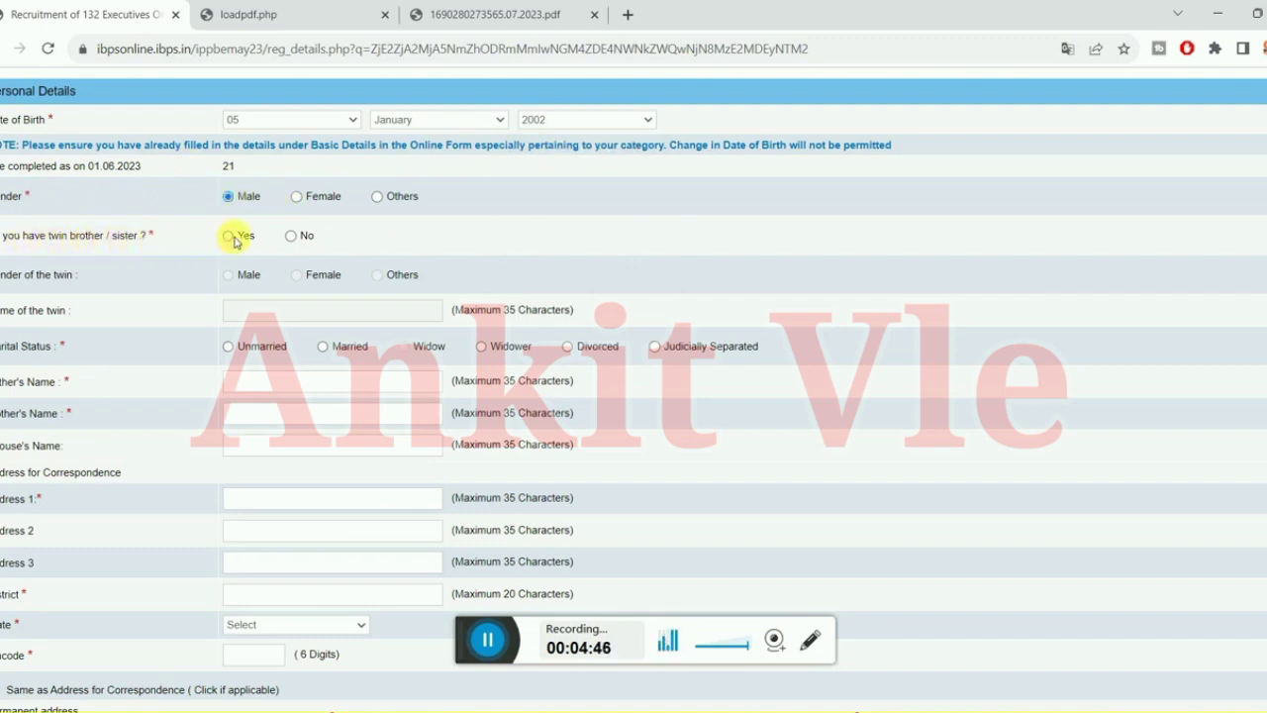
click(288, 240)
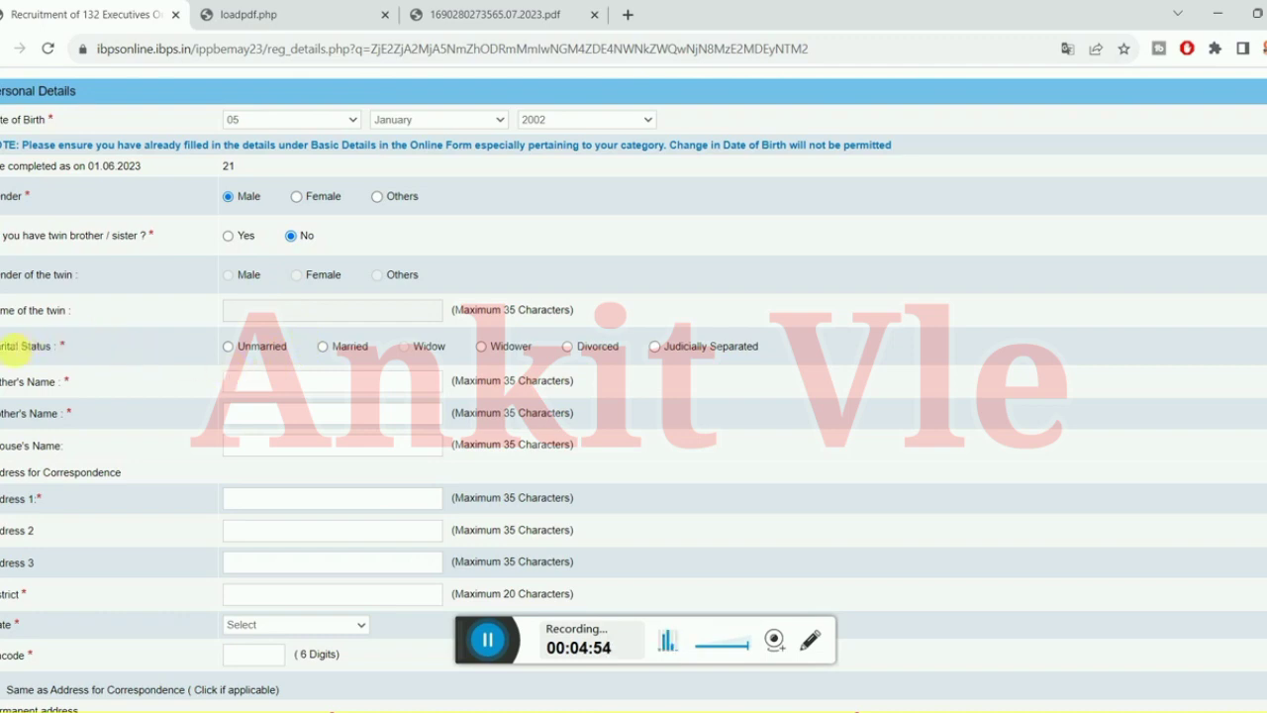
click(228, 347)
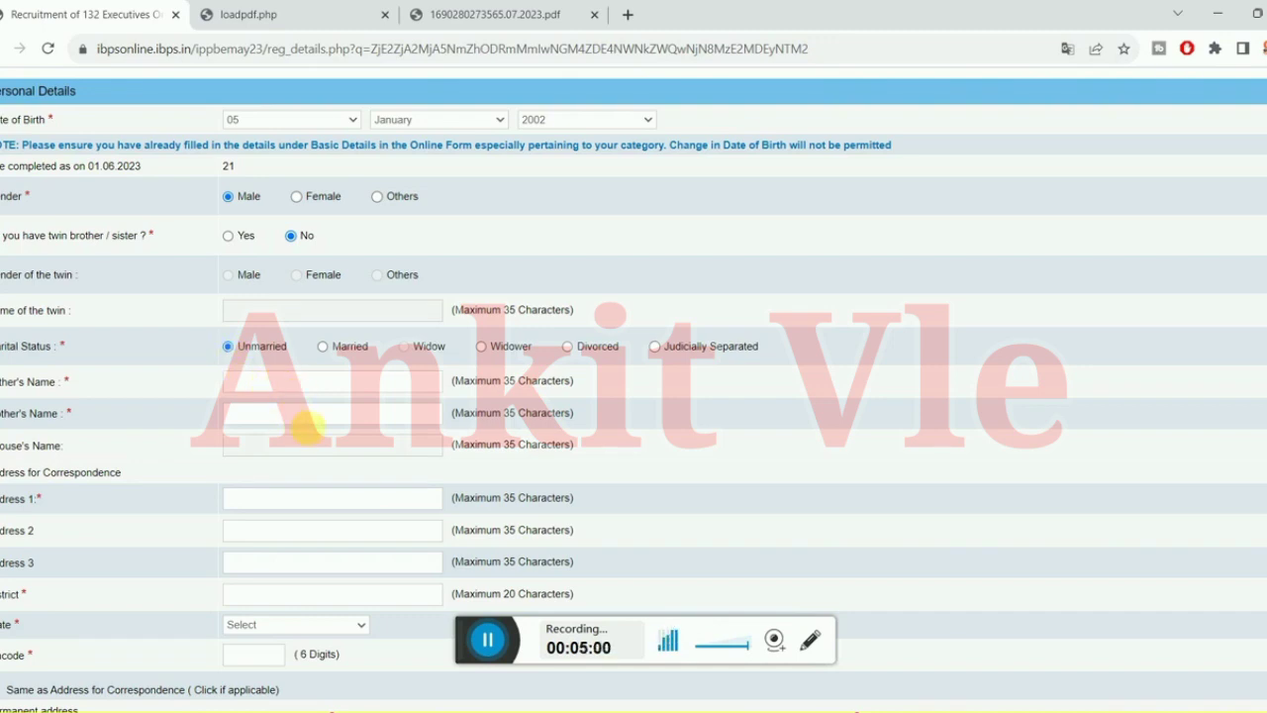
Step: Set the state of the address for correspondence to BIHAR
scroll(307, 425, down, 3)
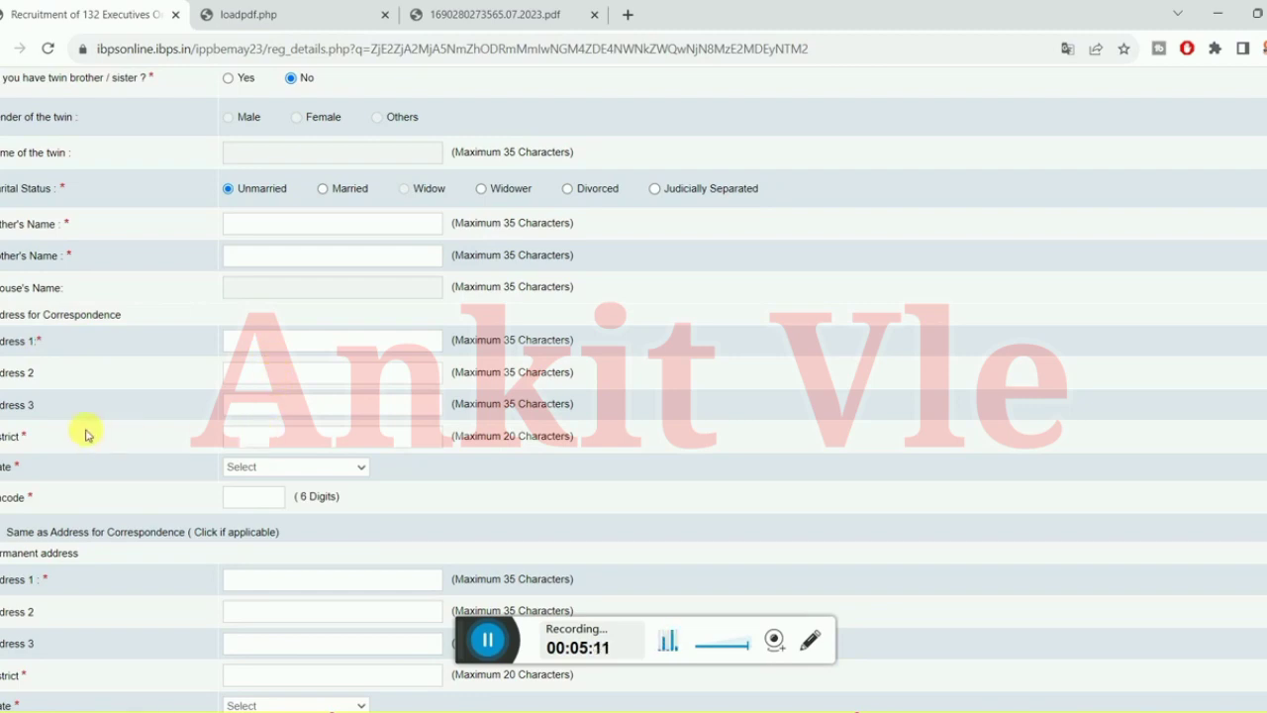
click(308, 469)
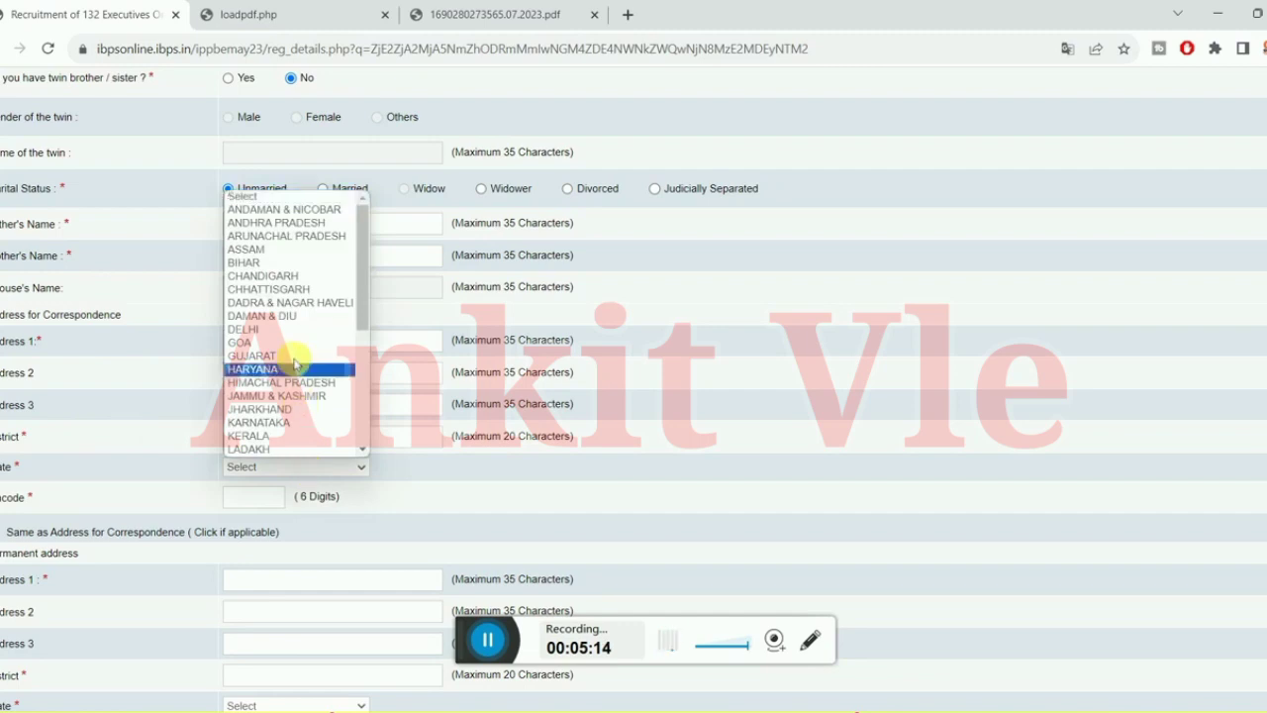
click(274, 263)
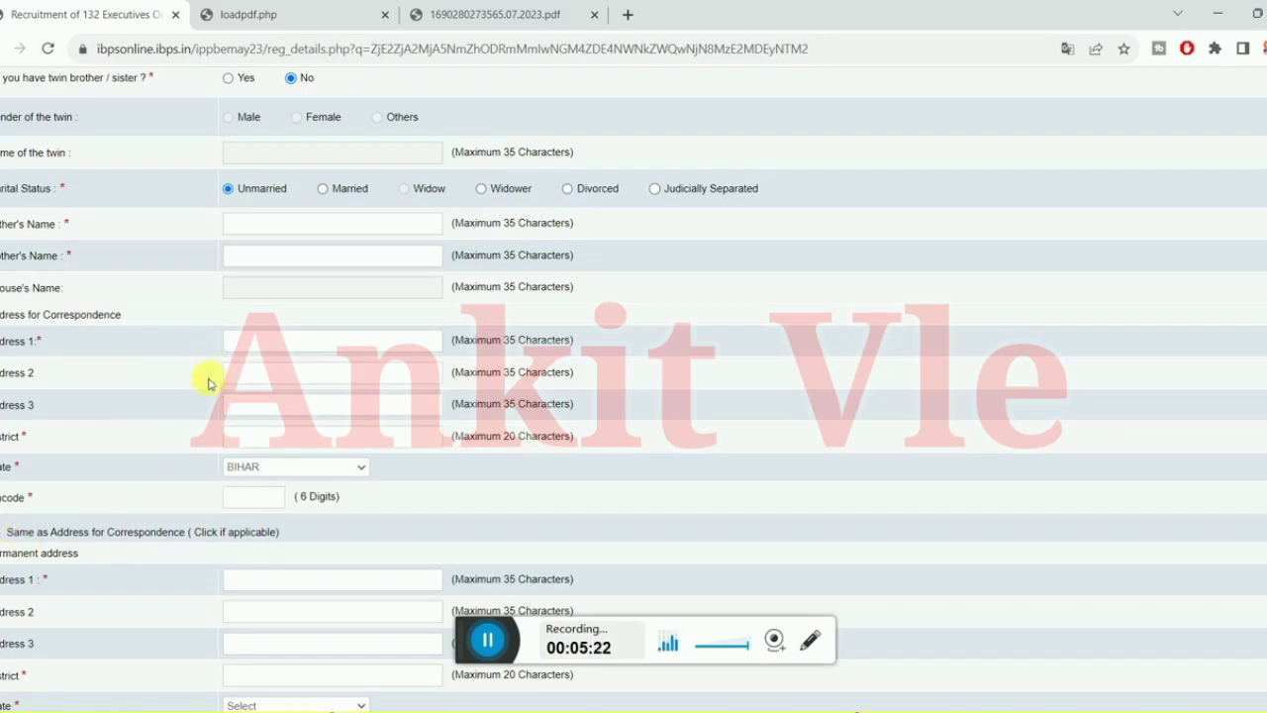
Step: Choose Correspondence Address as the GST invoicing address and proceed to the Qualification / Experience / Languages section
scroll(207, 381, down, 2)
scroll(207, 387, down, 1)
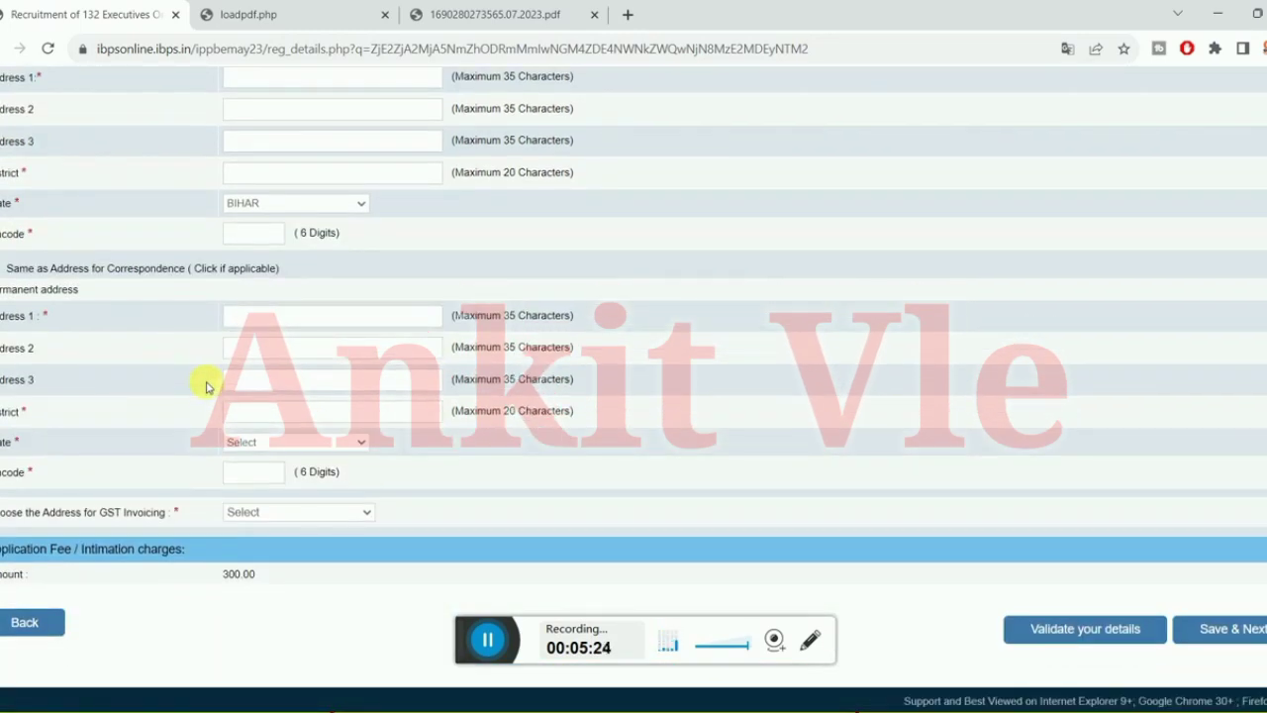
click(261, 510)
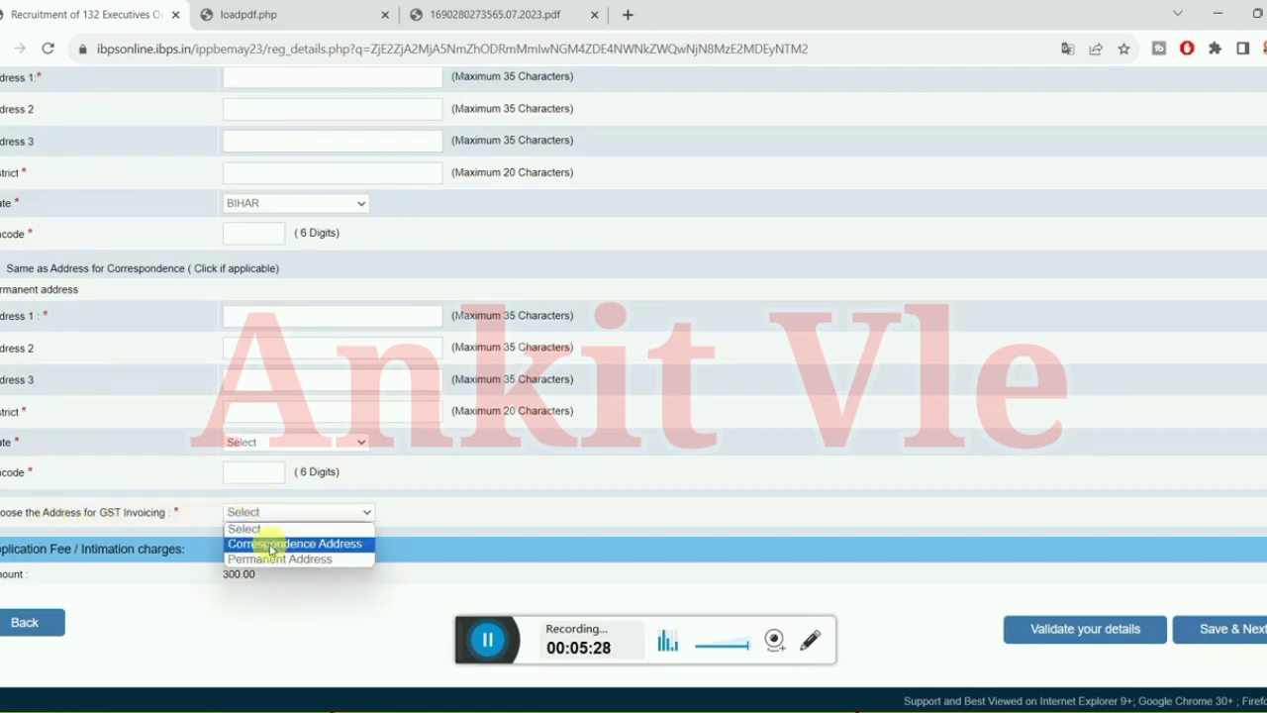
click(273, 547)
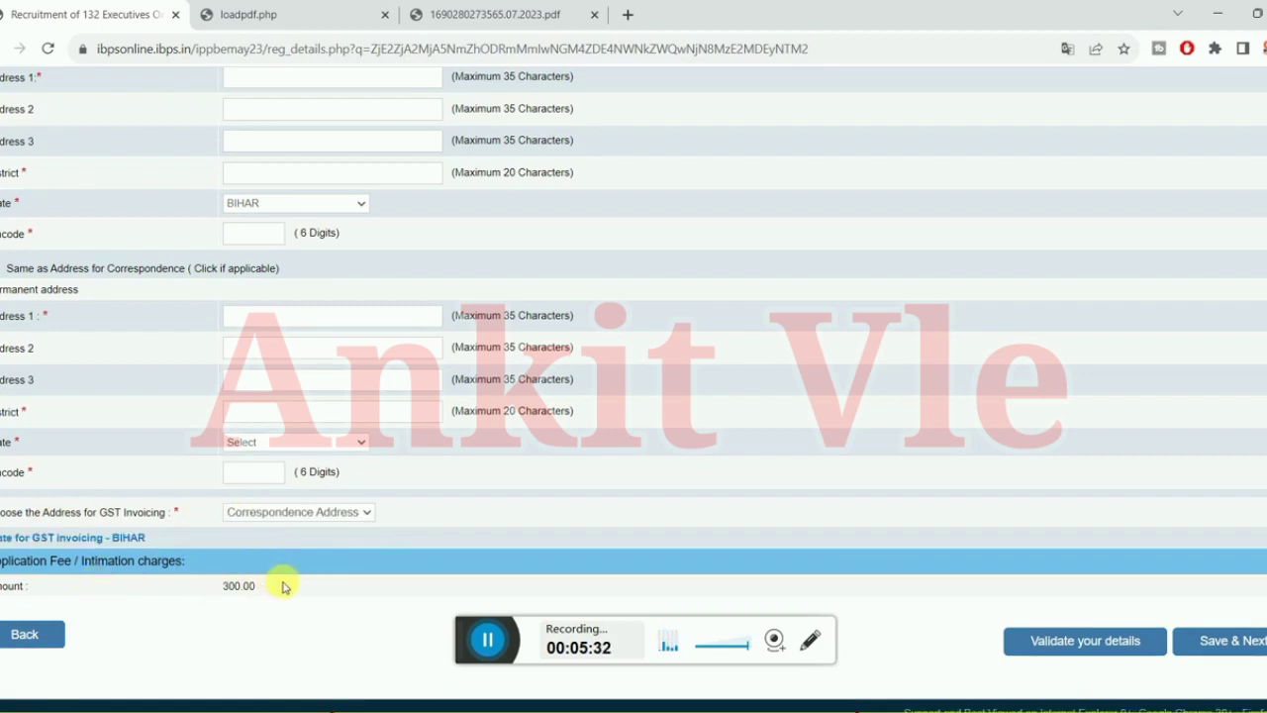
scroll(282, 586, down, 1)
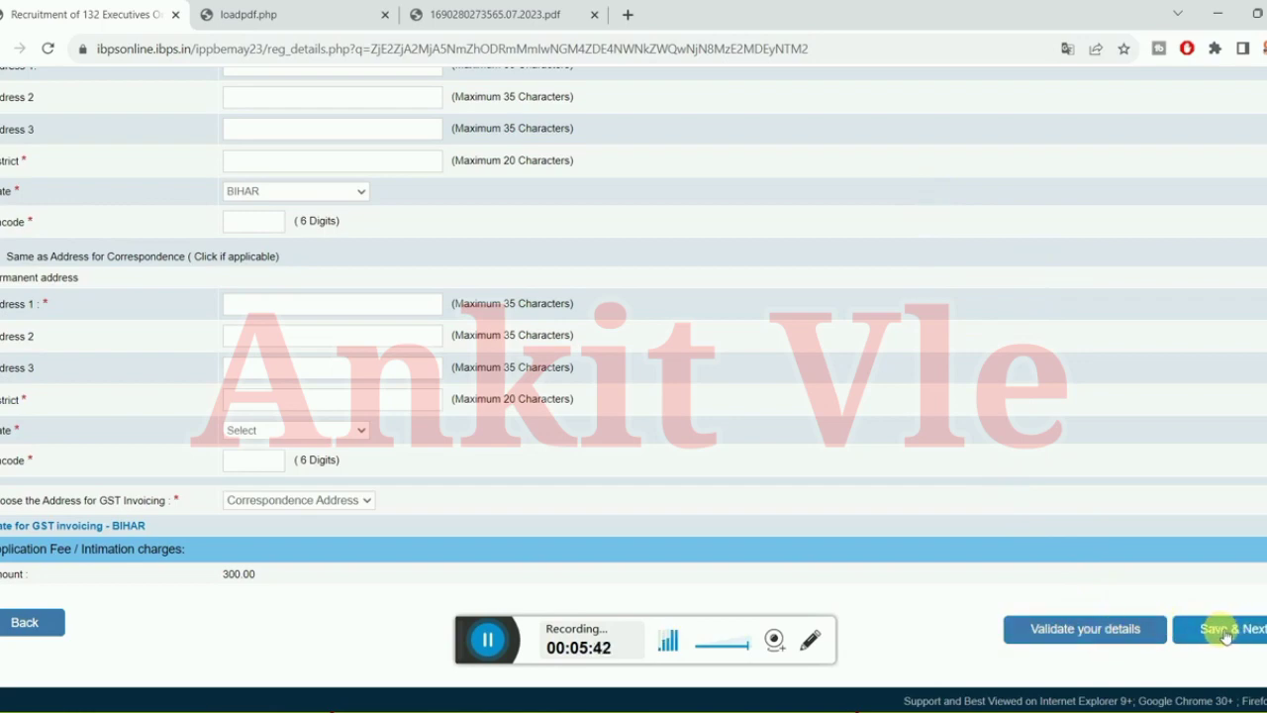
click(487, 640)
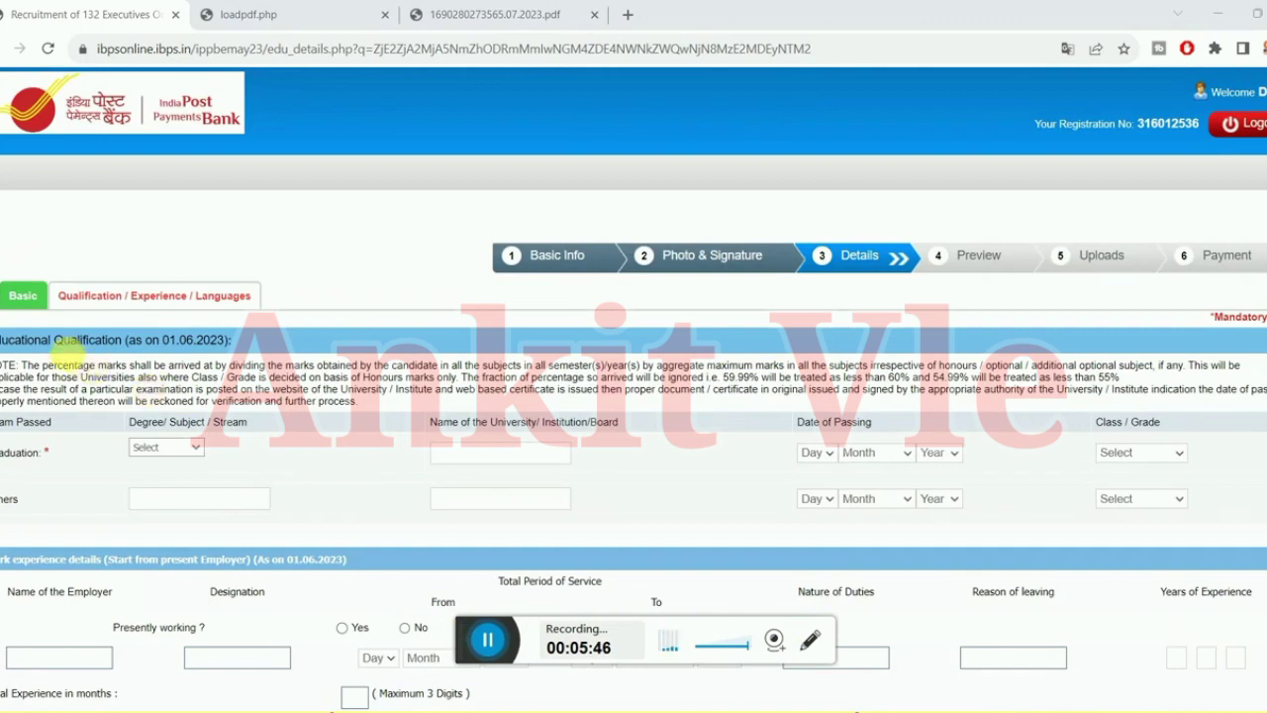
Step: Fill in the graduation row with the Arts stream, passing date 12 July 2021 and First Class
click(167, 449)
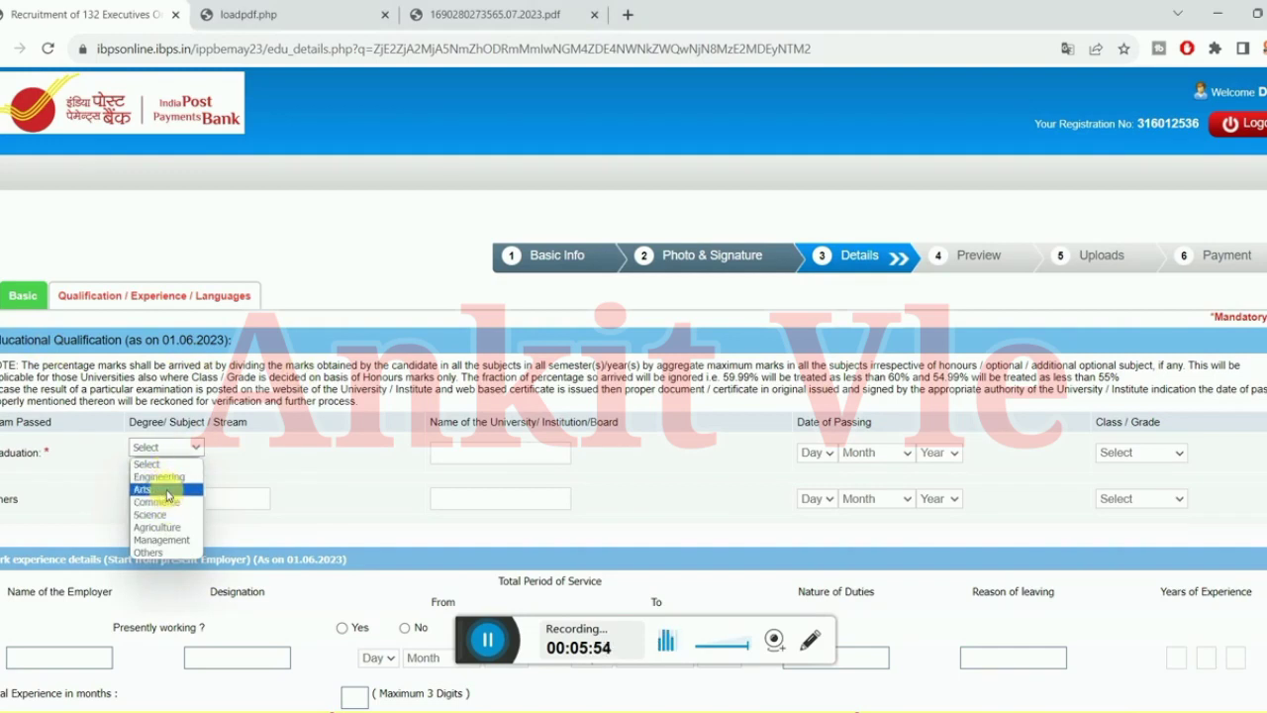
click(168, 490)
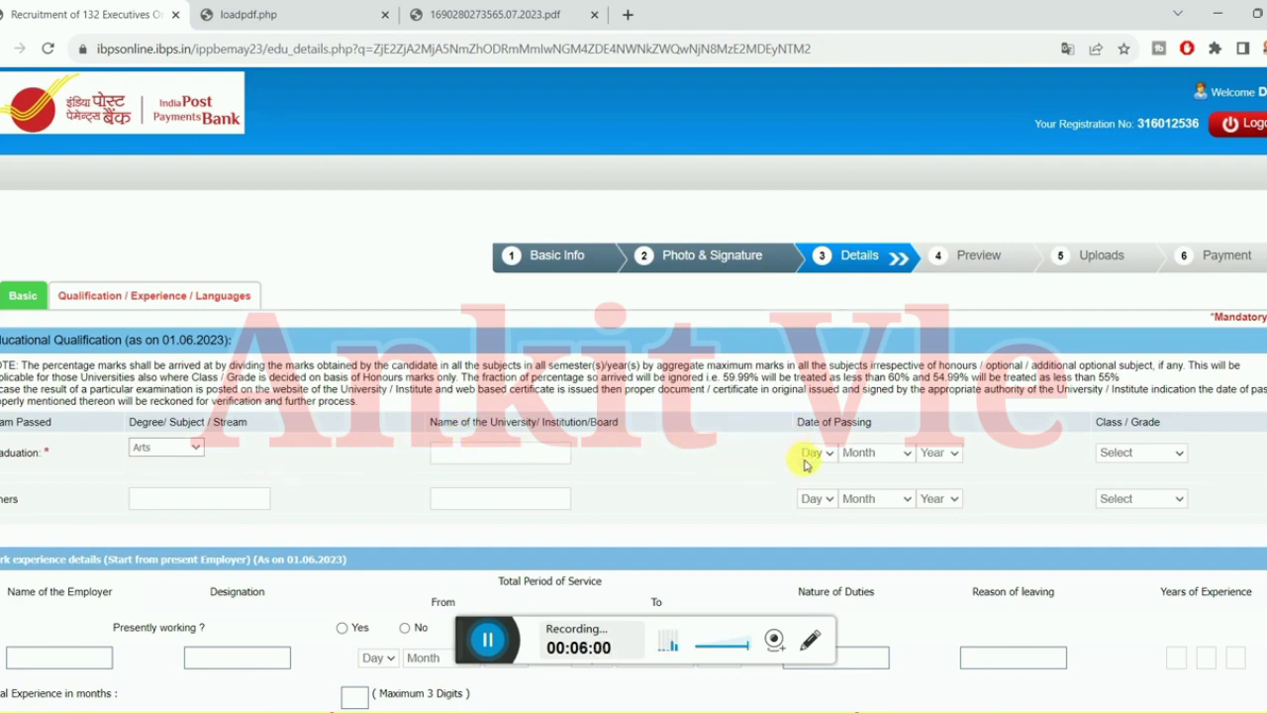
click(808, 457)
click(807, 327)
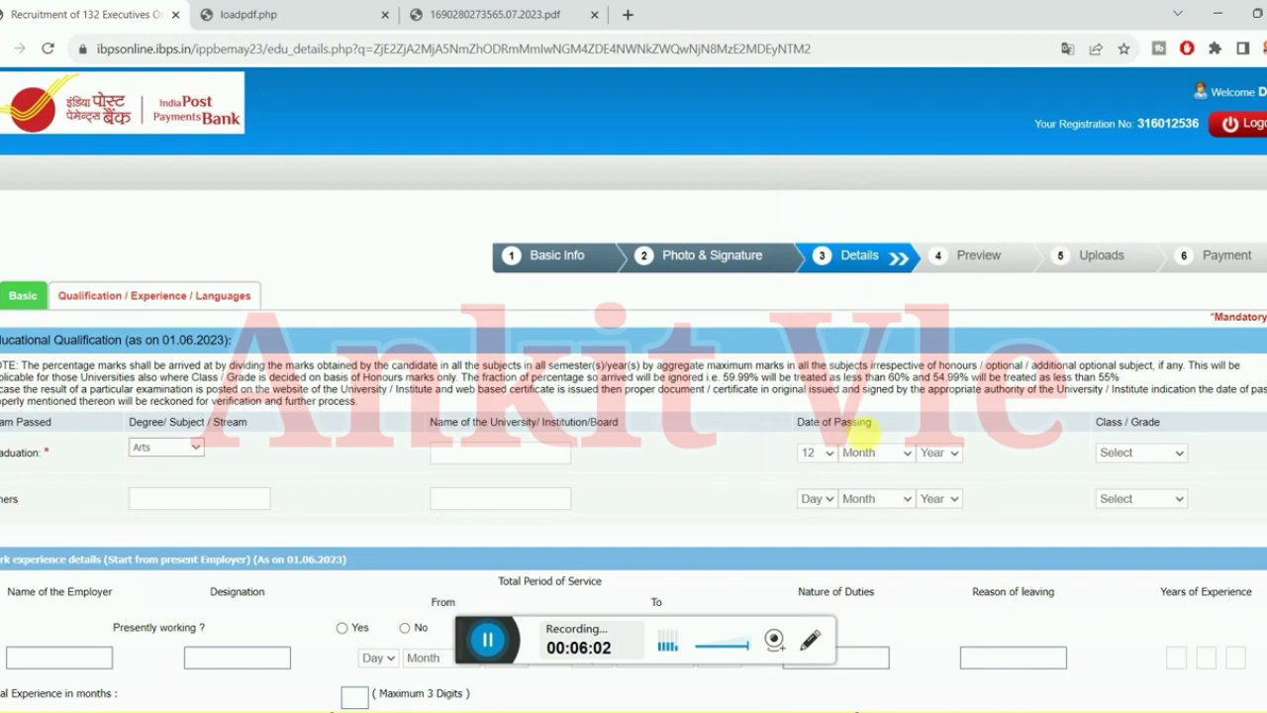
click(865, 452)
click(858, 568)
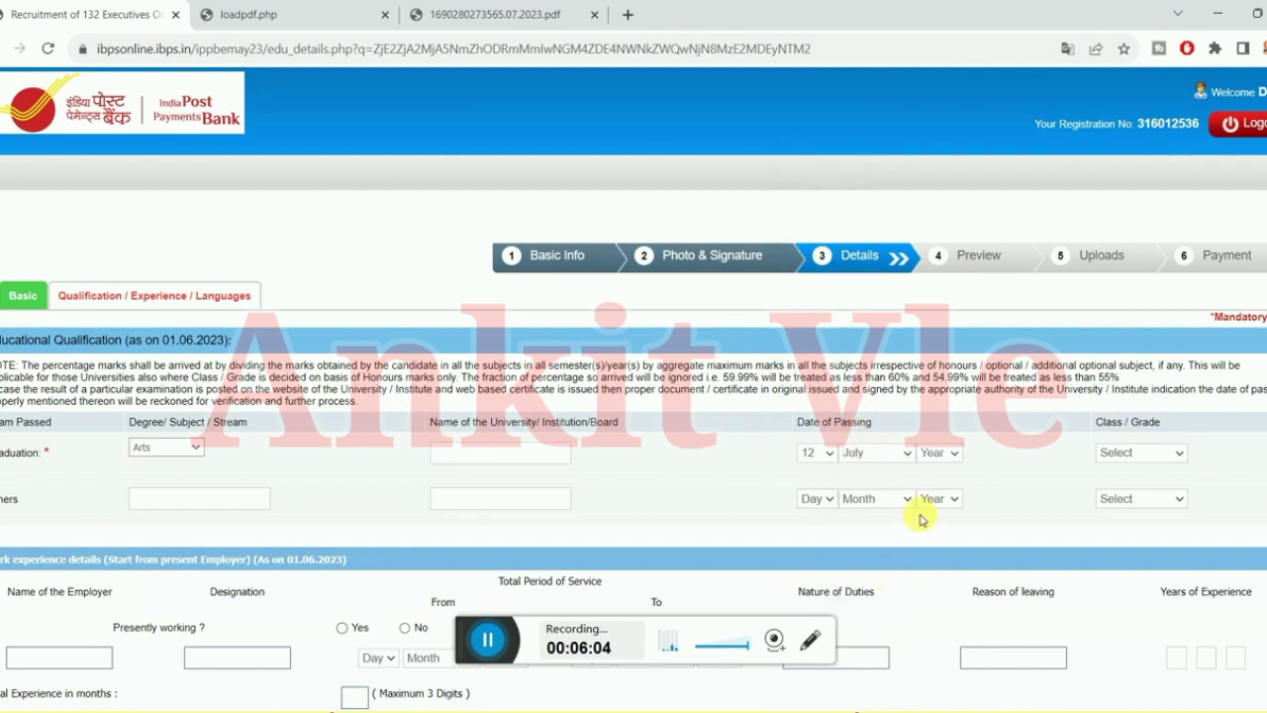
click(938, 452)
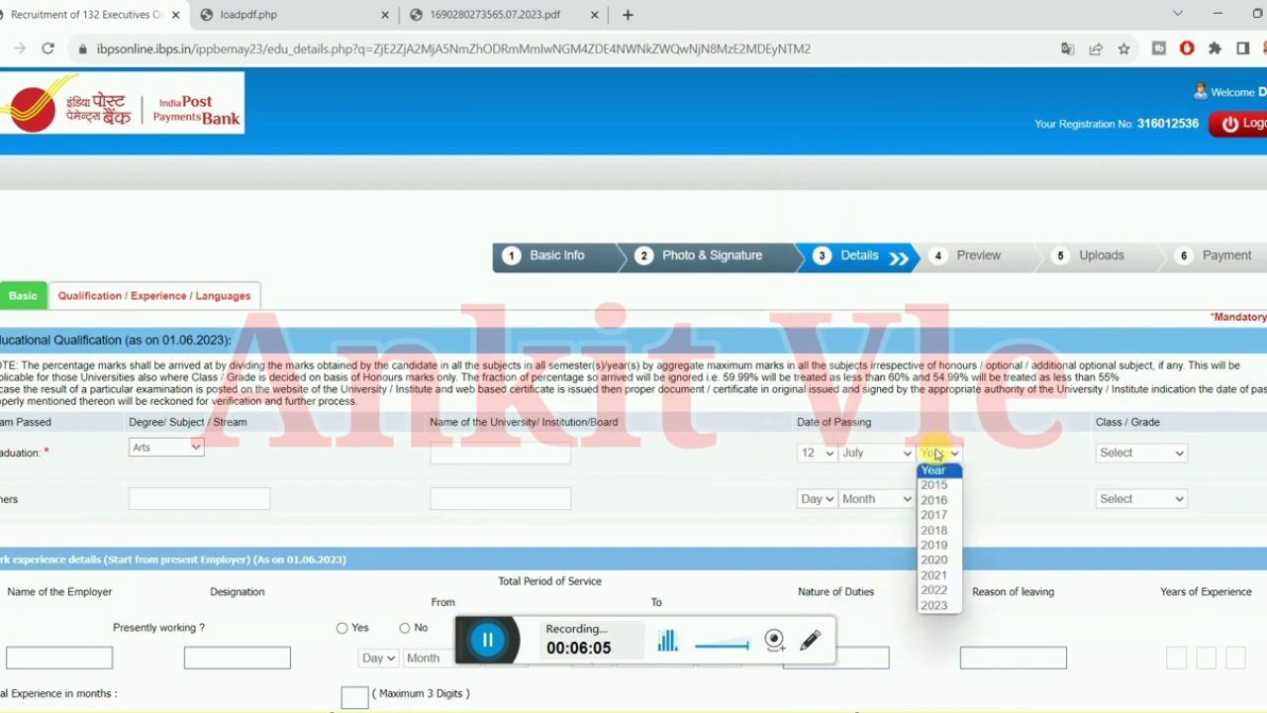
click(944, 577)
click(1110, 454)
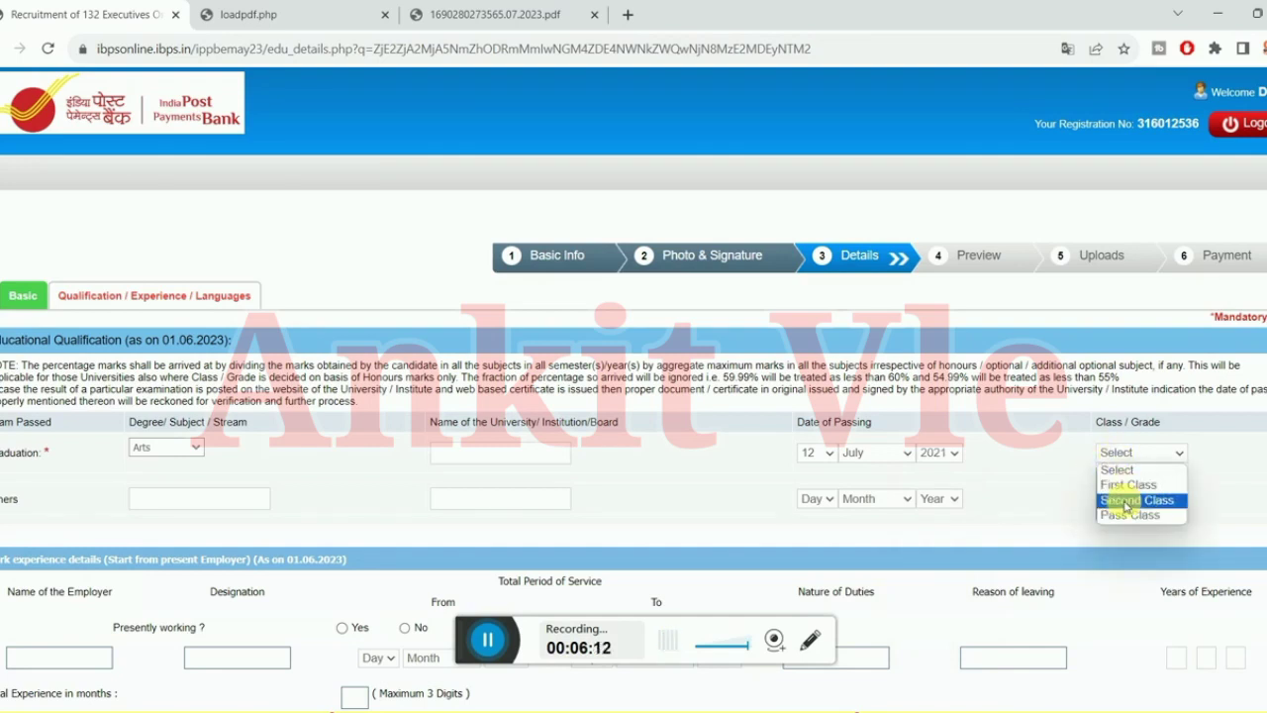
click(1125, 485)
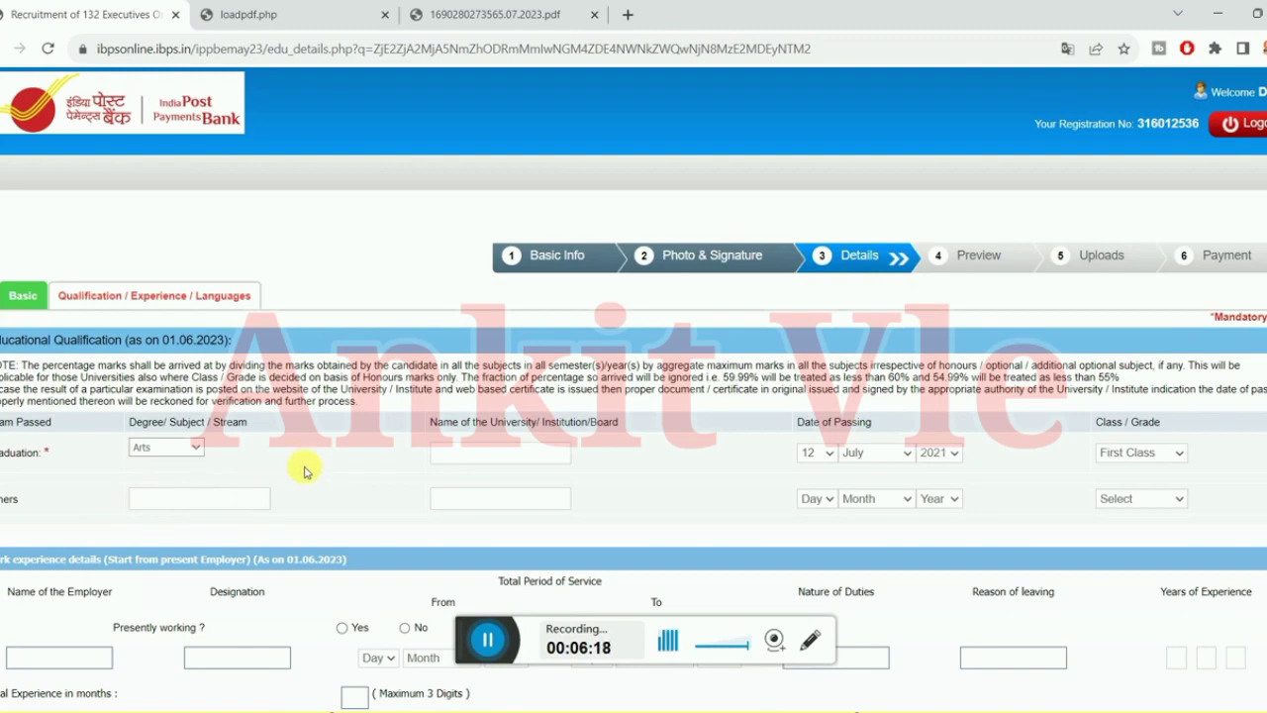
Step: Answer No to presently working and add Hindi as a known language with Read, Write and Speak selected
scroll(305, 472, down, 2)
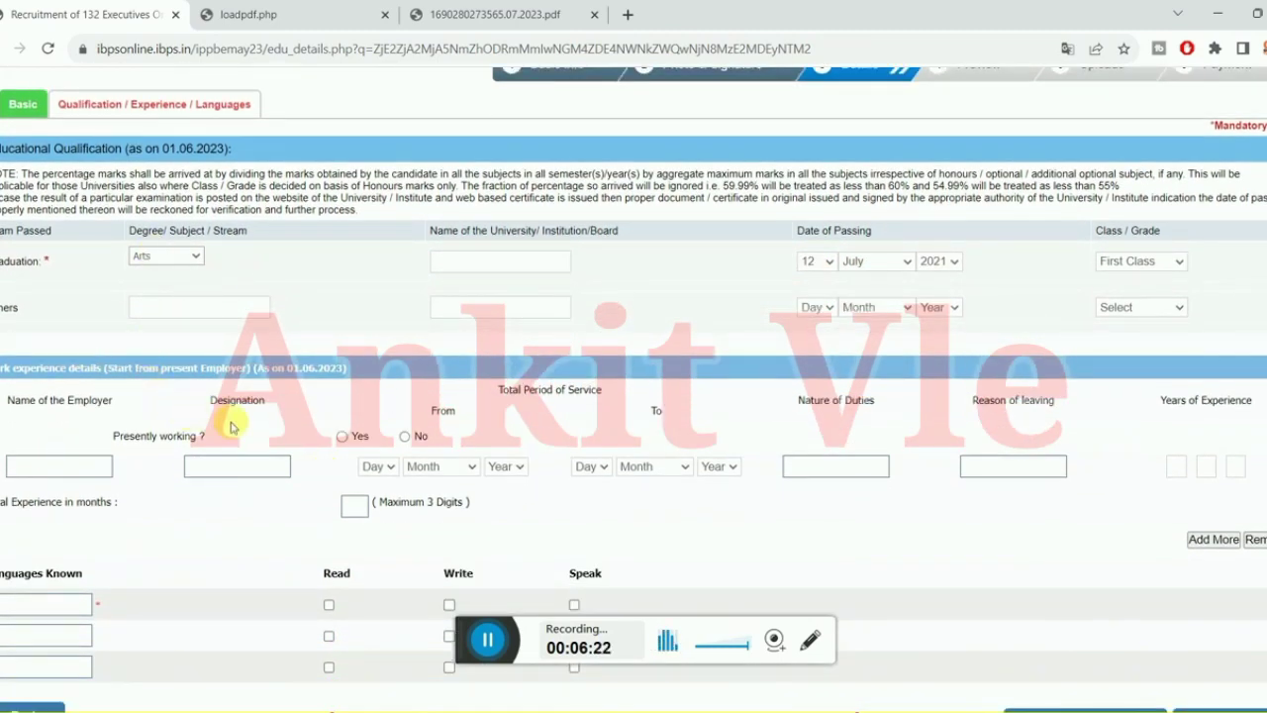
click(404, 436)
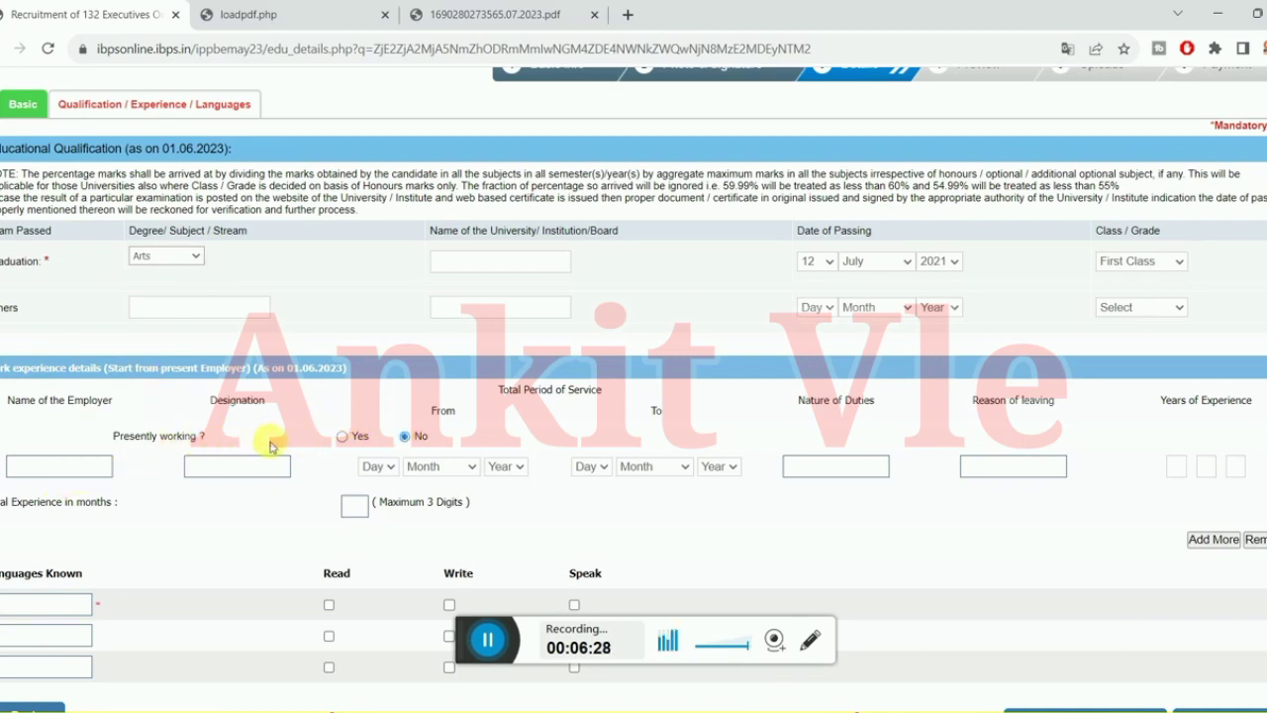
scroll(299, 408, down, 1)
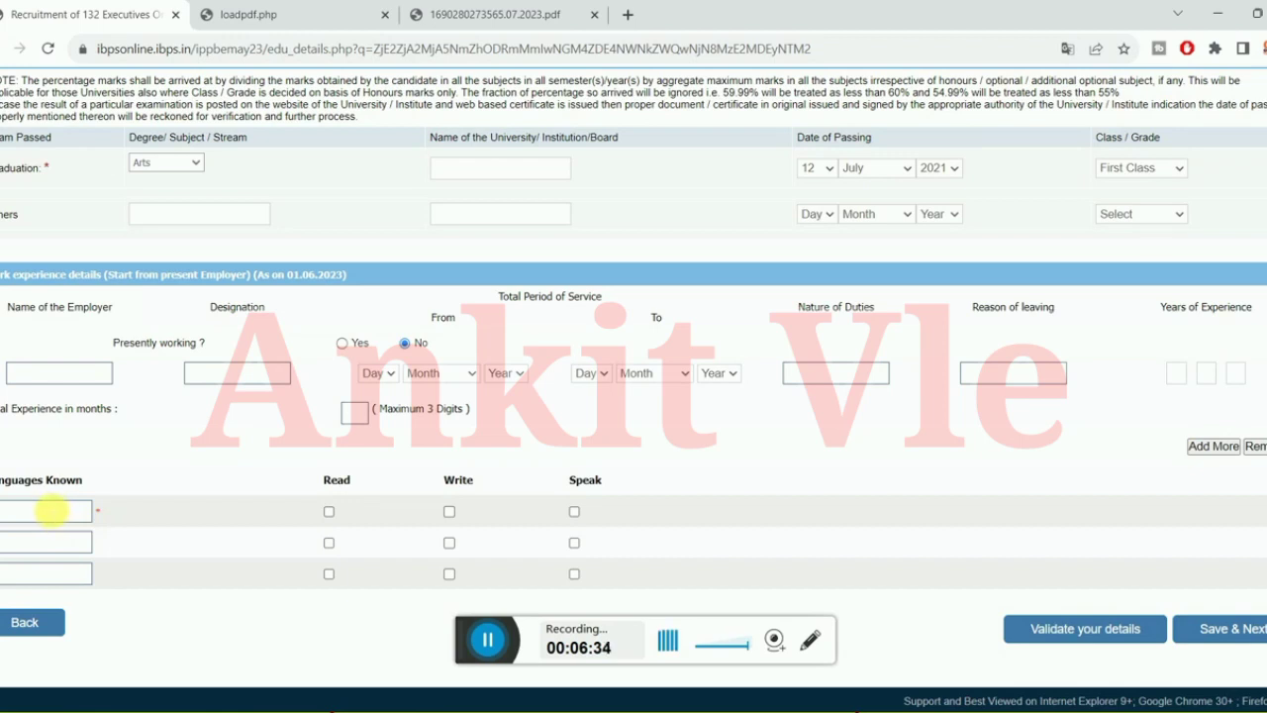
click(48, 510)
click(329, 511)
click(449, 511)
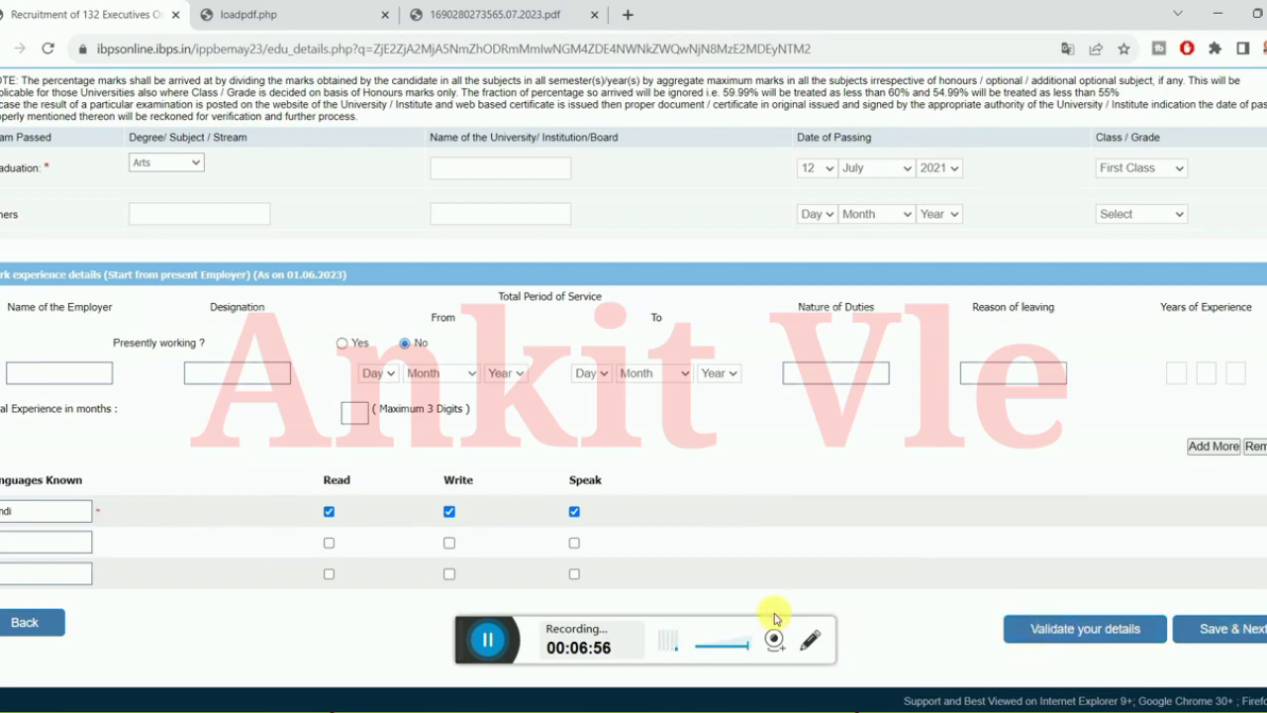
click(487, 640)
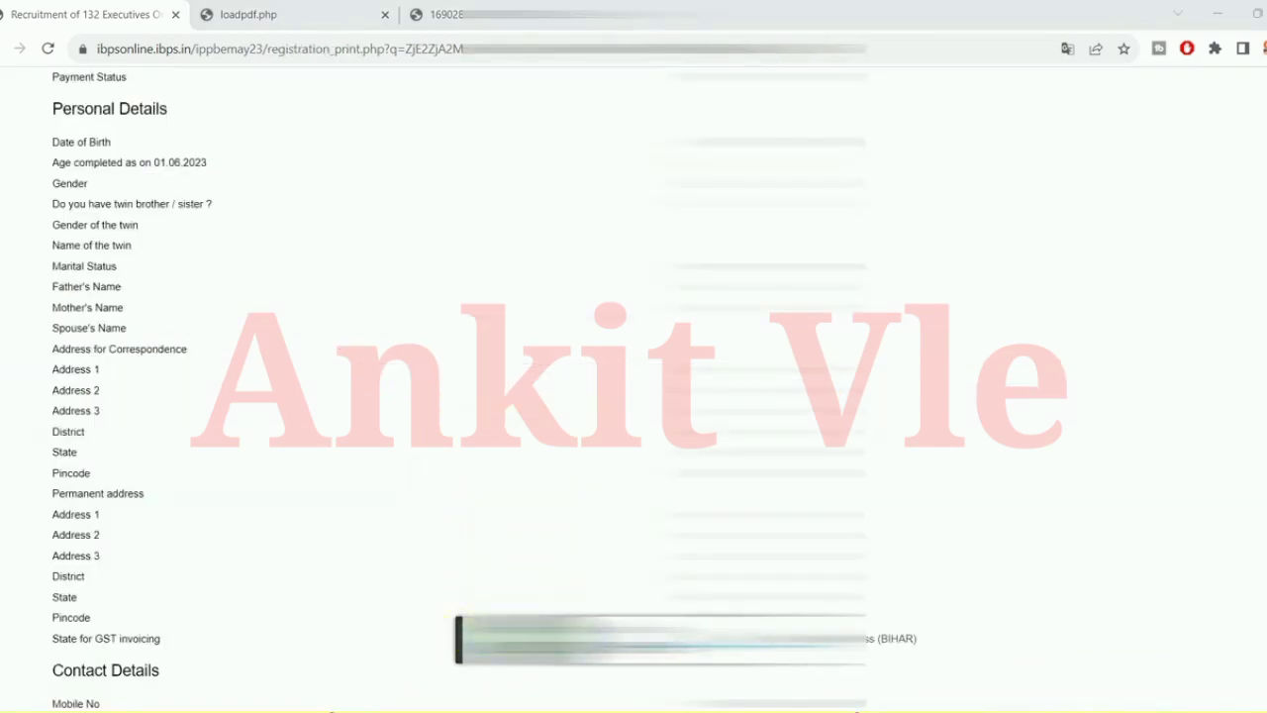
Step: Agree to the declaration at the end of the application preview and complete the registration, accepting both confirmation prompts
scroll(433, 650, down, 6)
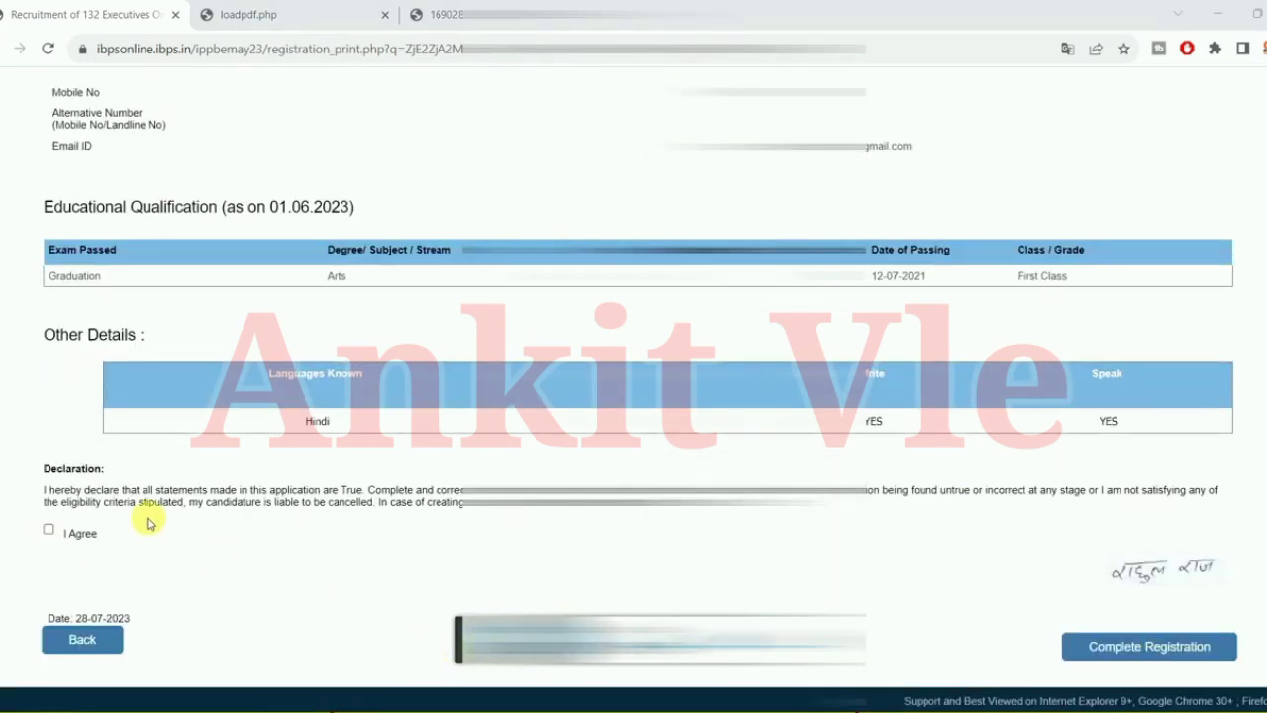
click(49, 532)
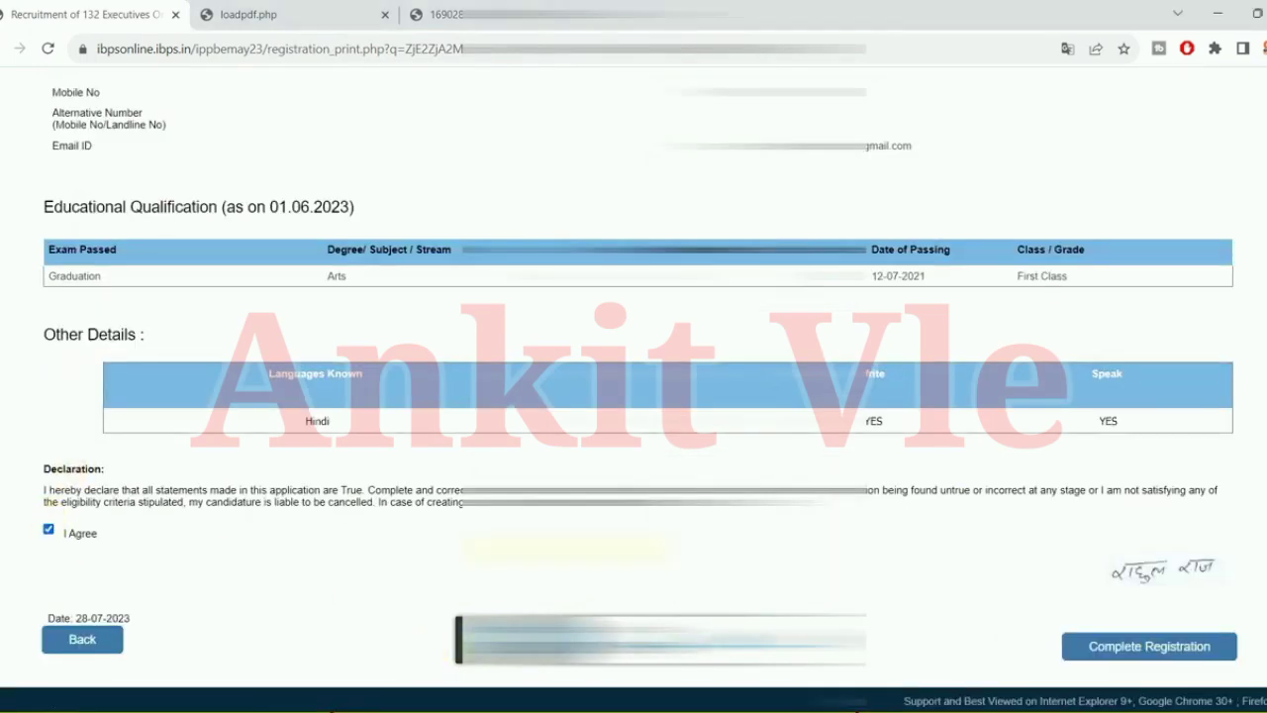
click(1124, 646)
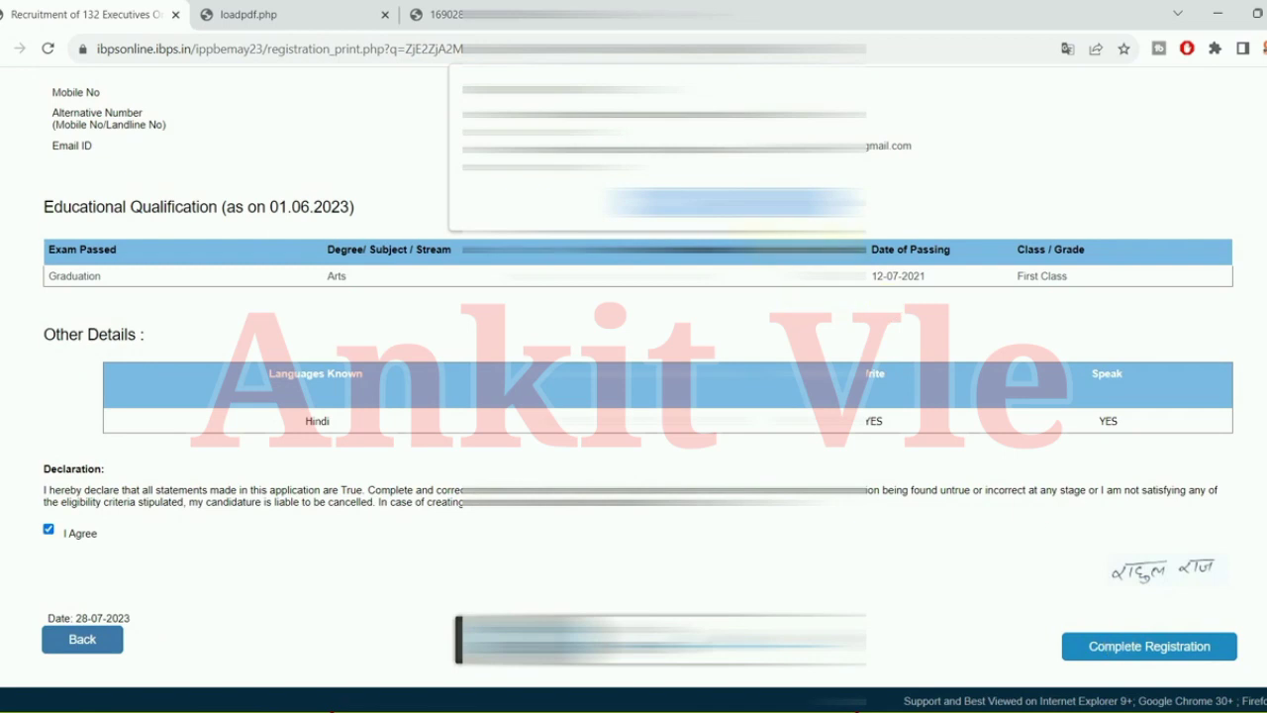
click(732, 203)
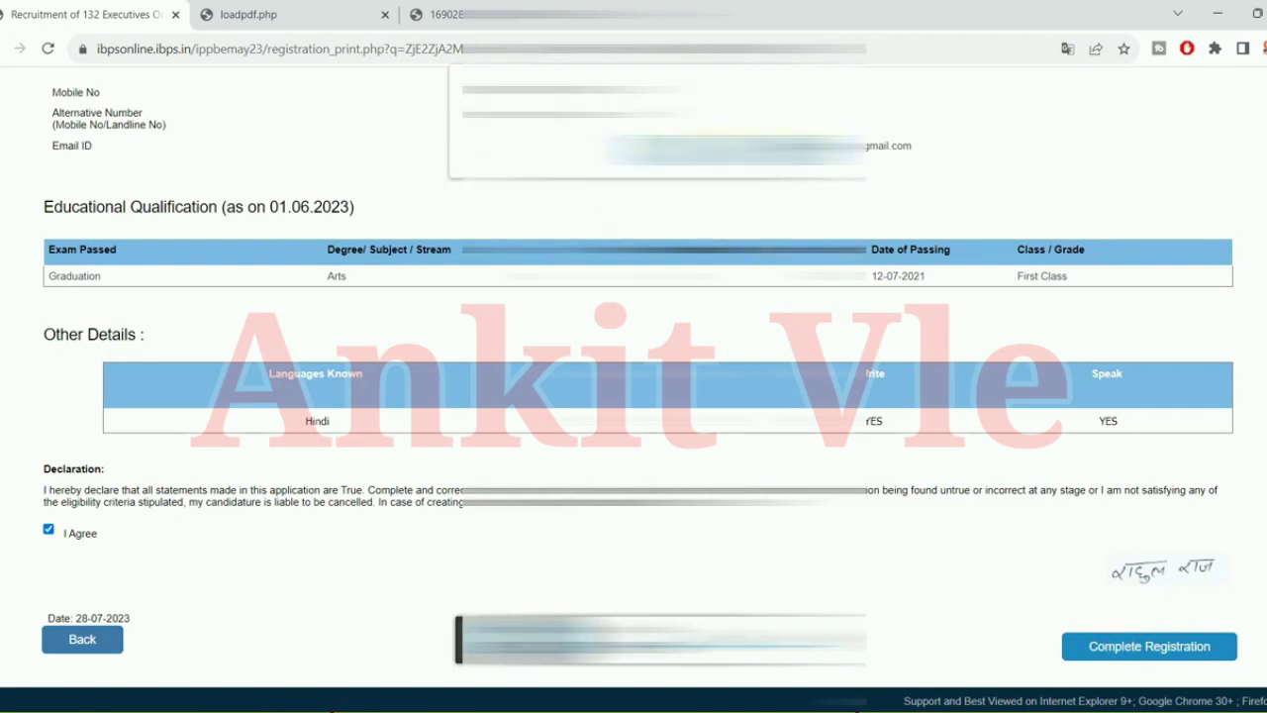
key(Return)
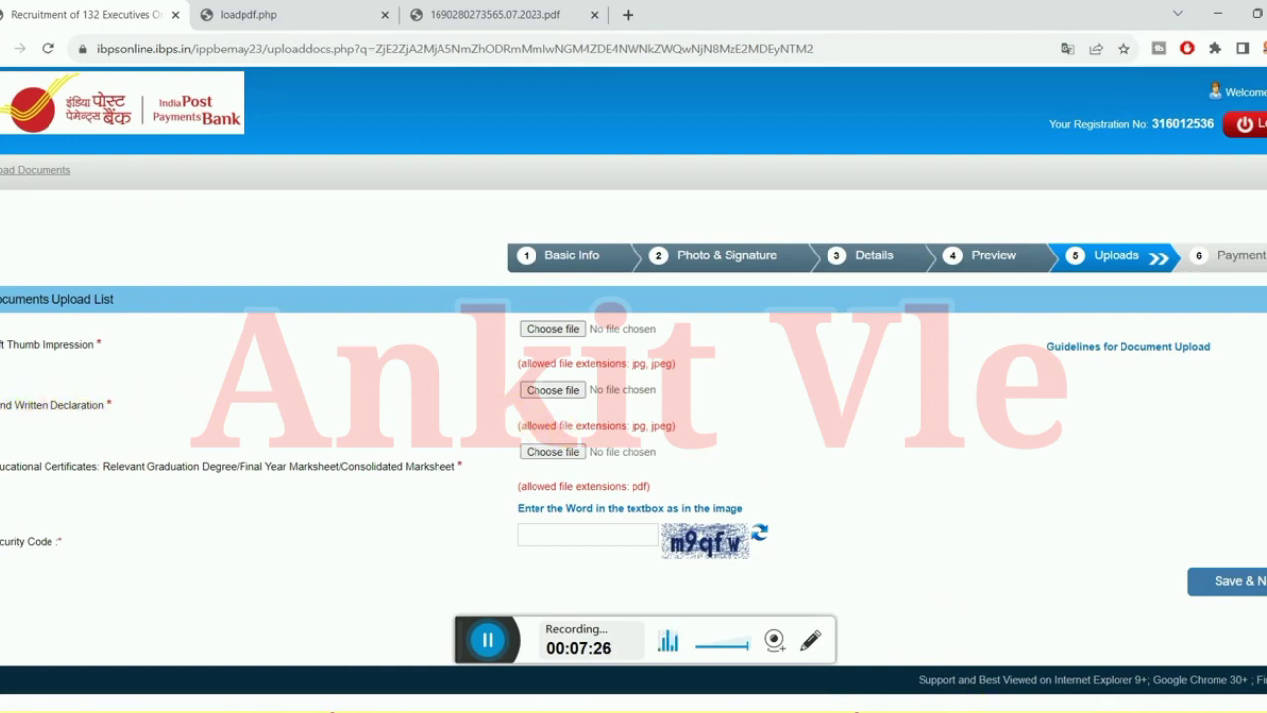
Step: Switch to Notepad to read the full Hand Written Declaration text and return to the document upload page in the browser
key(alt+Tab)
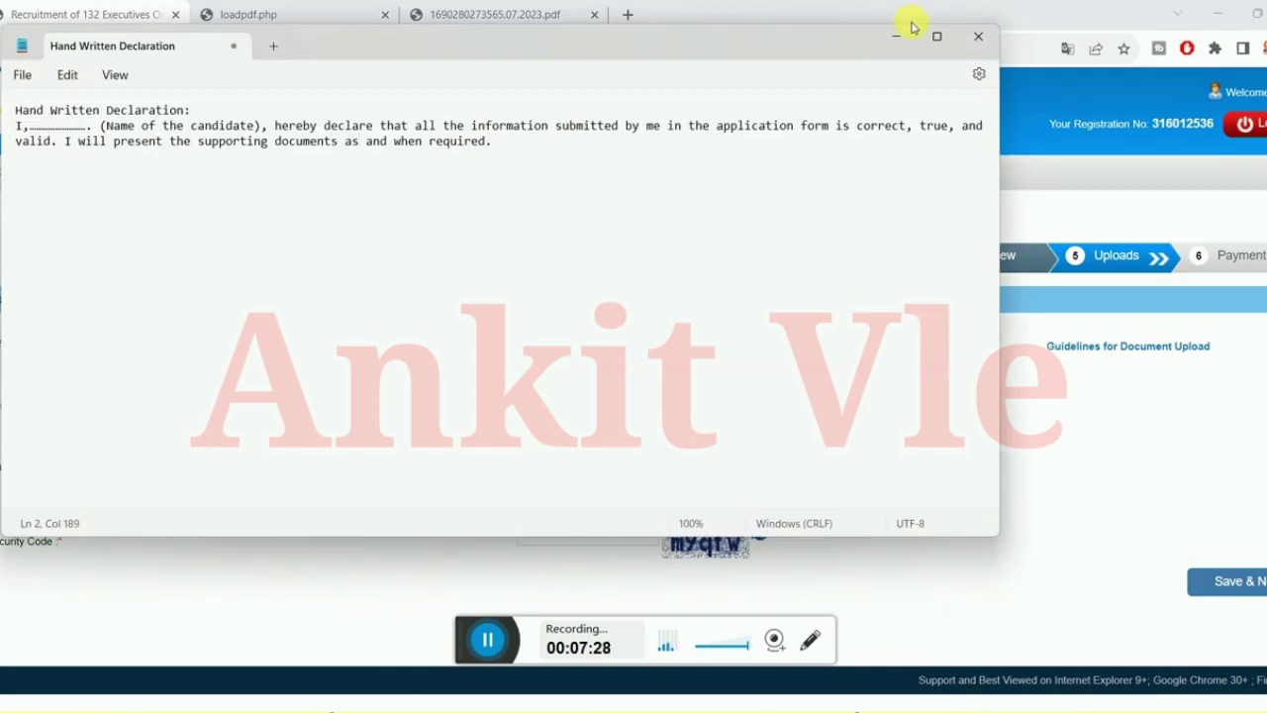
click(940, 38)
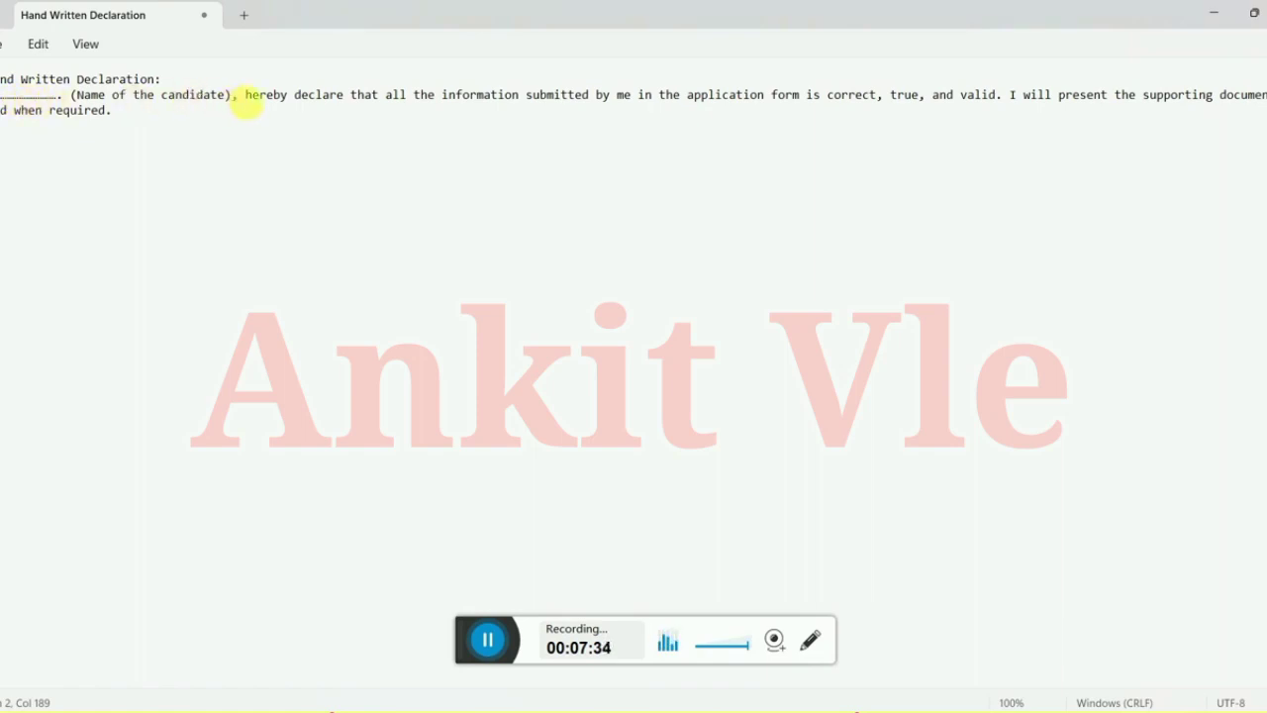
drag(256, 99, 404, 137)
click(176, 132)
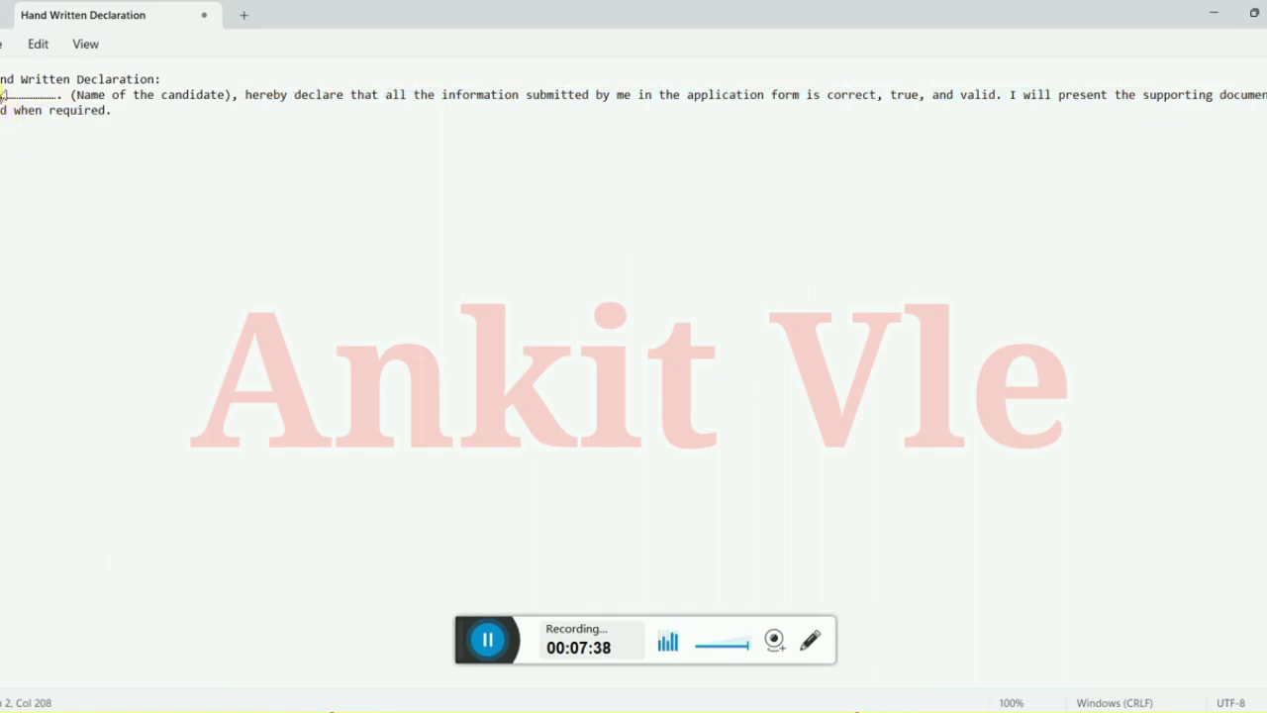
drag(15, 96, 138, 115)
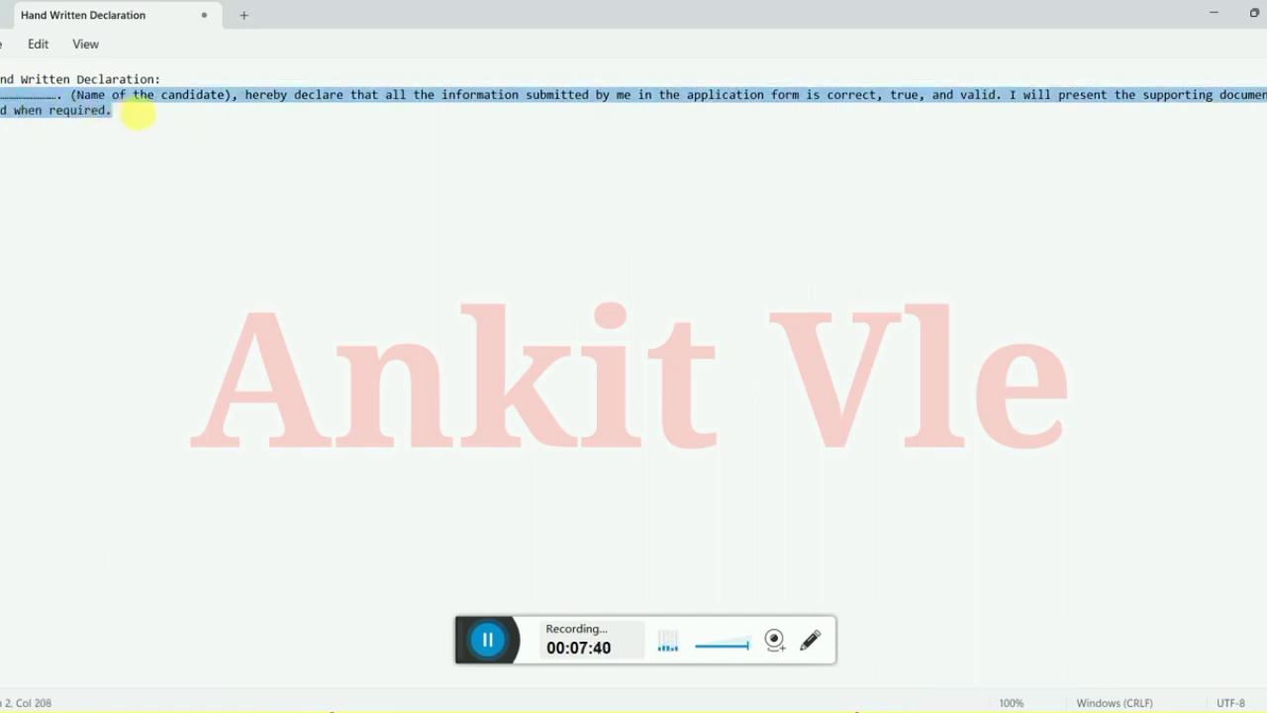
click(125, 112)
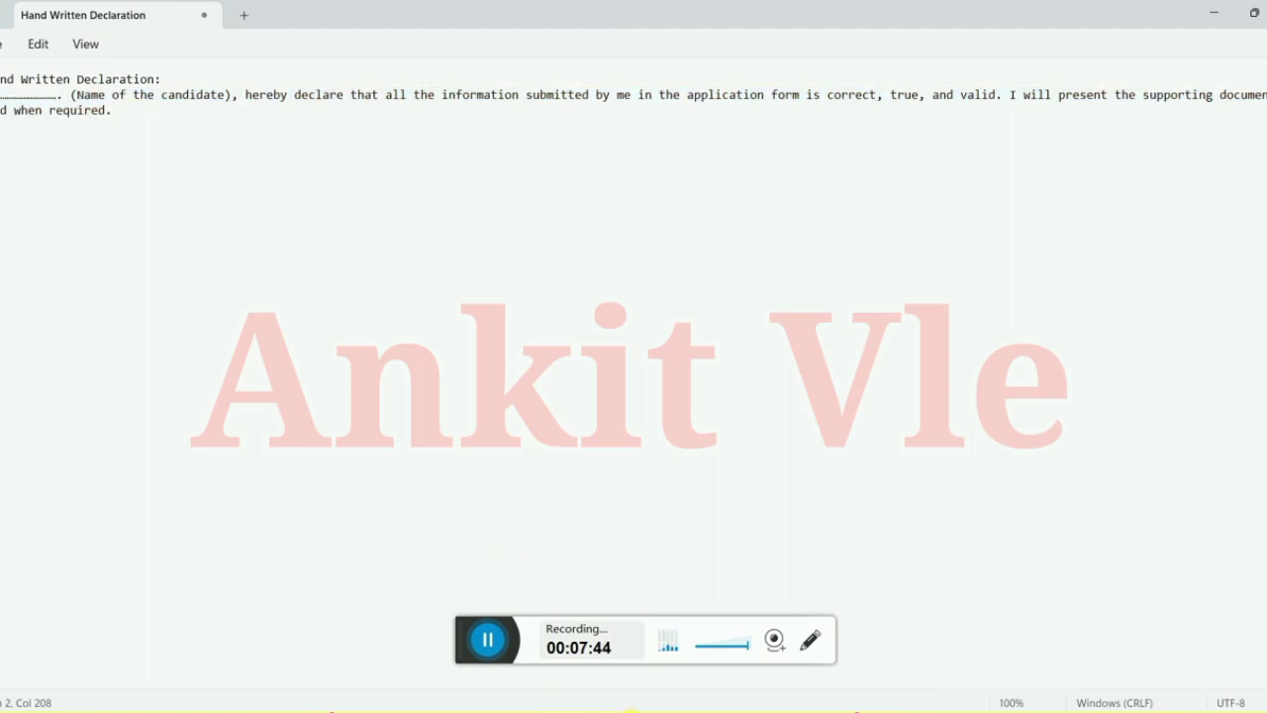
click(631, 711)
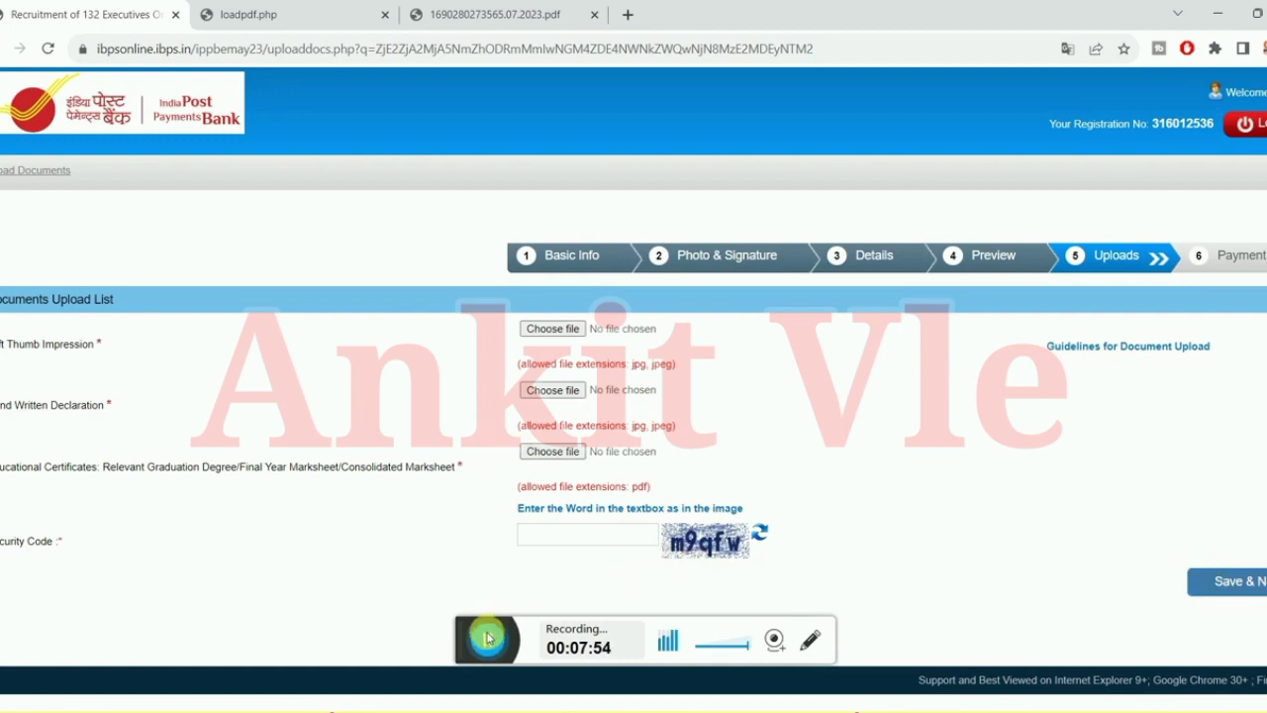
click(487, 639)
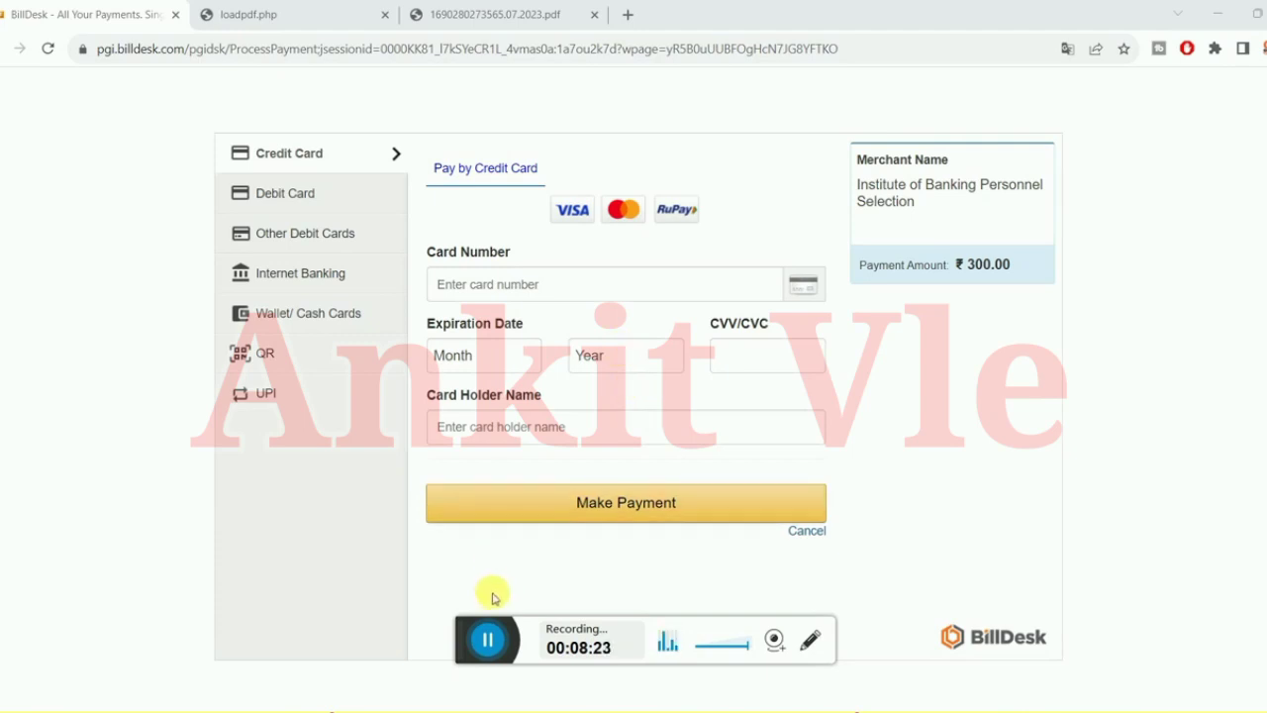
Step: Open the recruitment notification PDF and go back to the advertisement heading on its first page
click(471, 13)
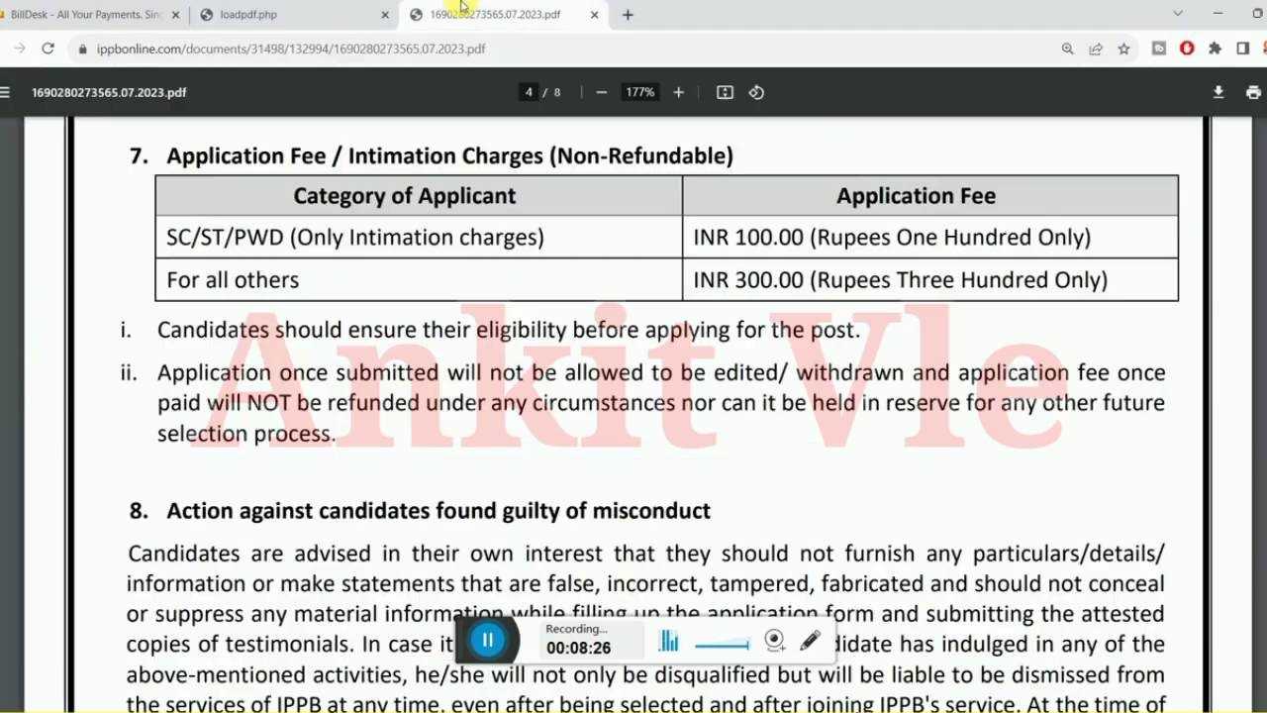
scroll(504, 305, up, 20)
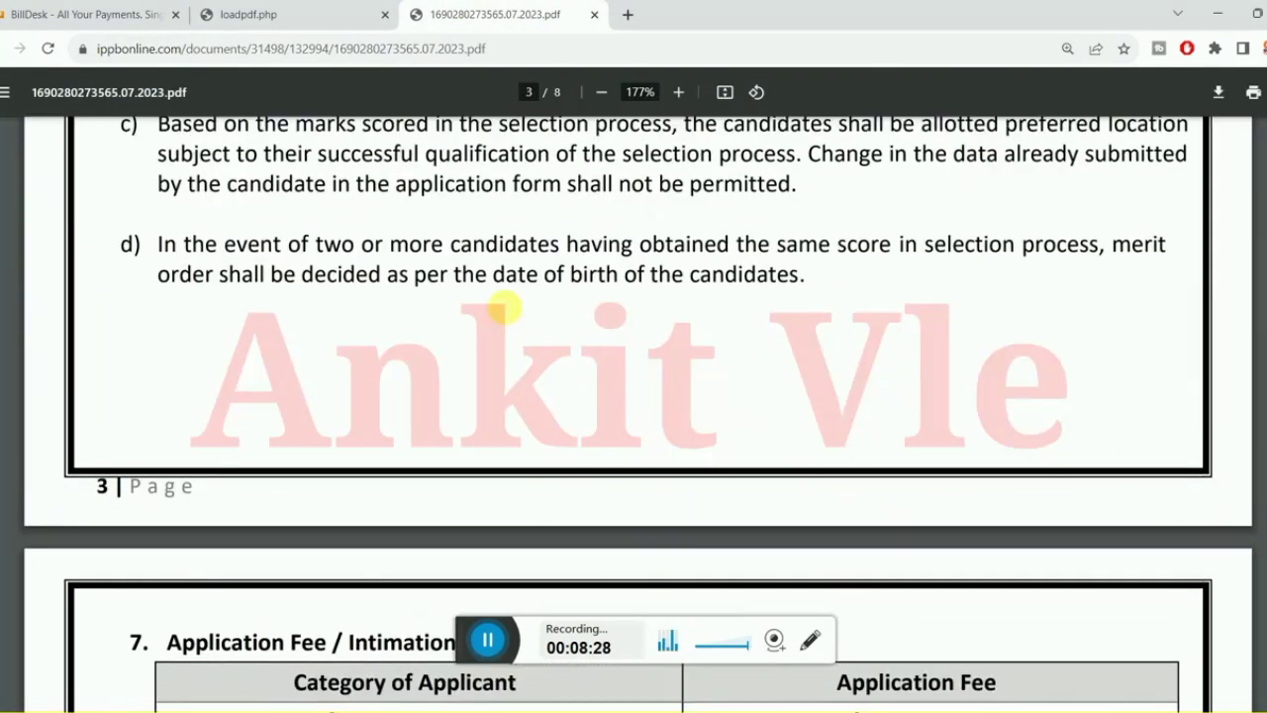
scroll(504, 305, up, 15)
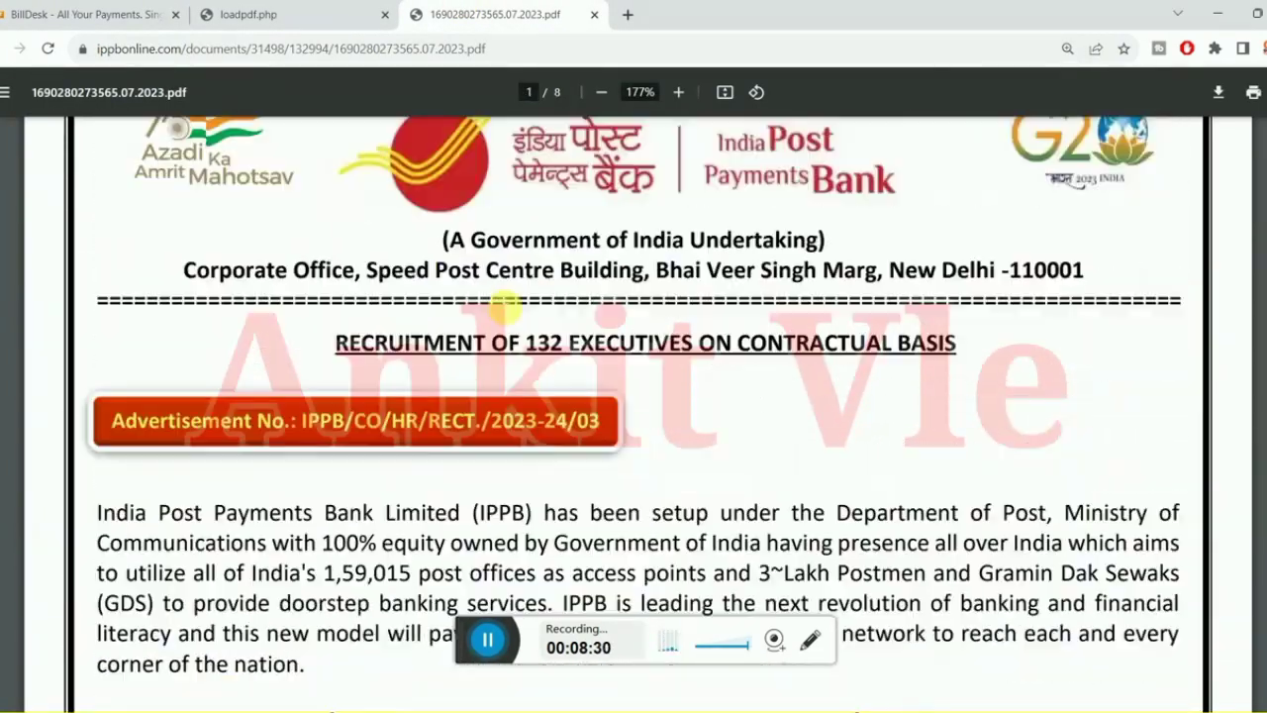